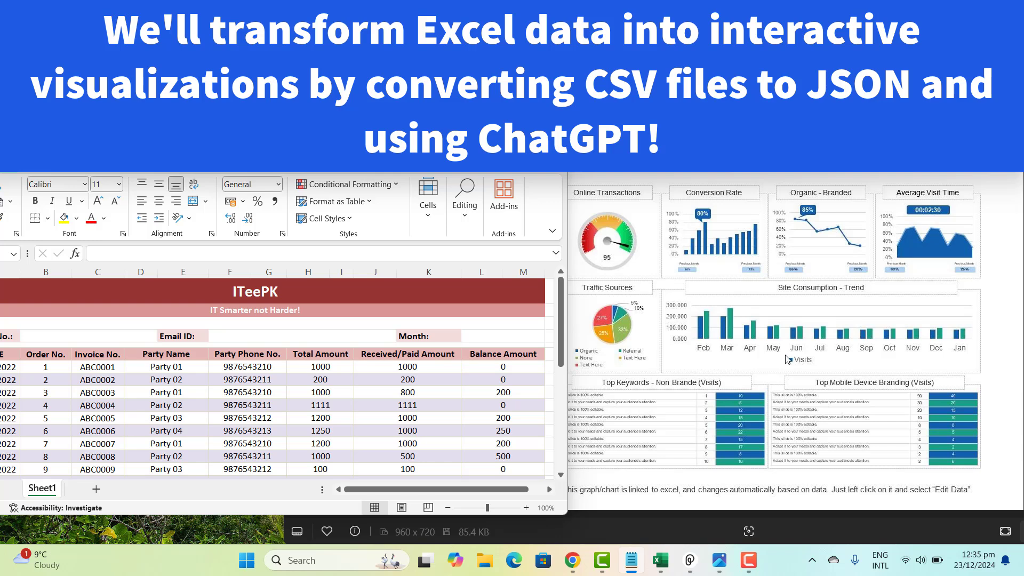
click(134, 393)
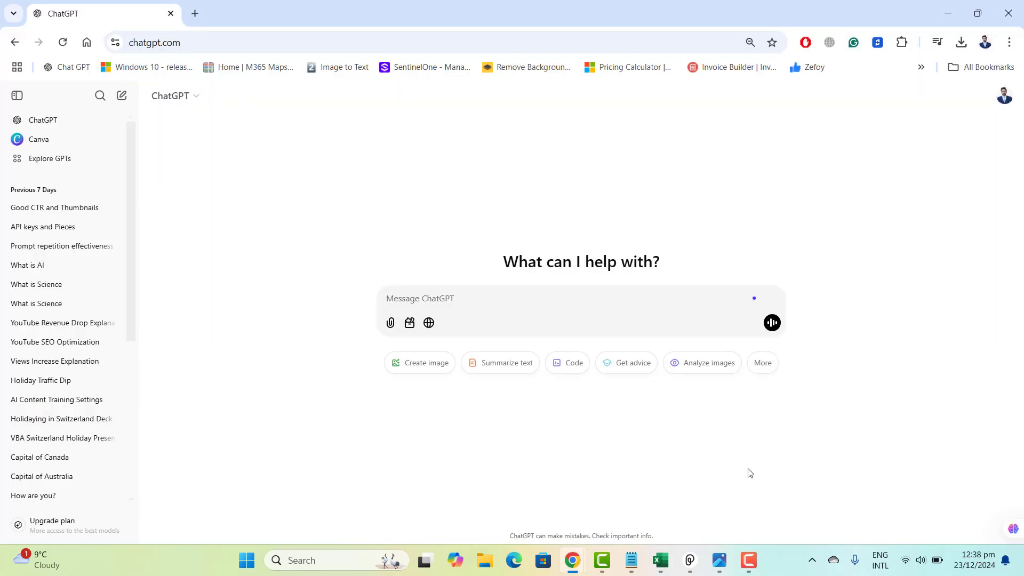
Open the computer file picker for a ChatGPT attachment and browse the Desktop folder
click(390, 323)
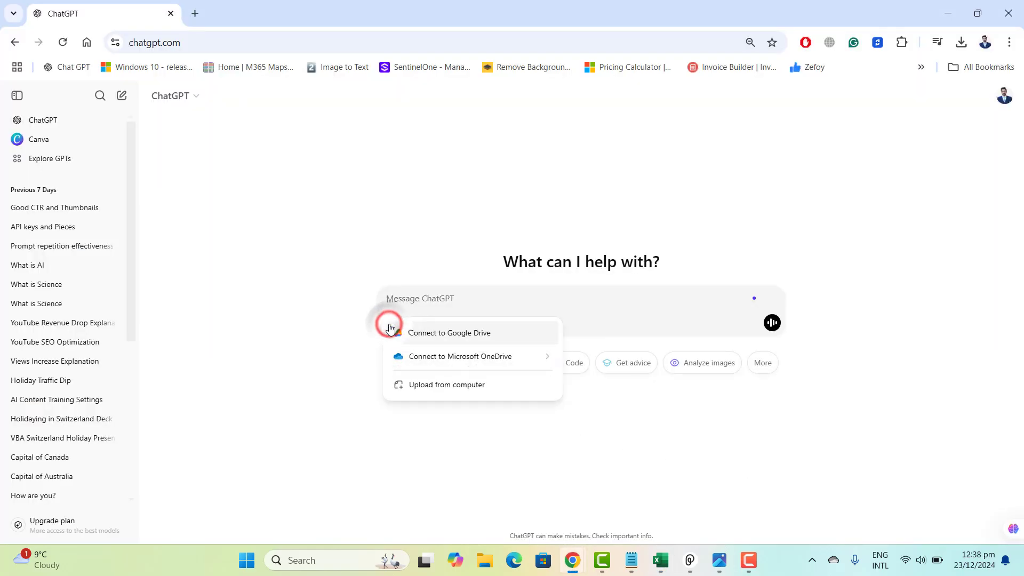
click(447, 389)
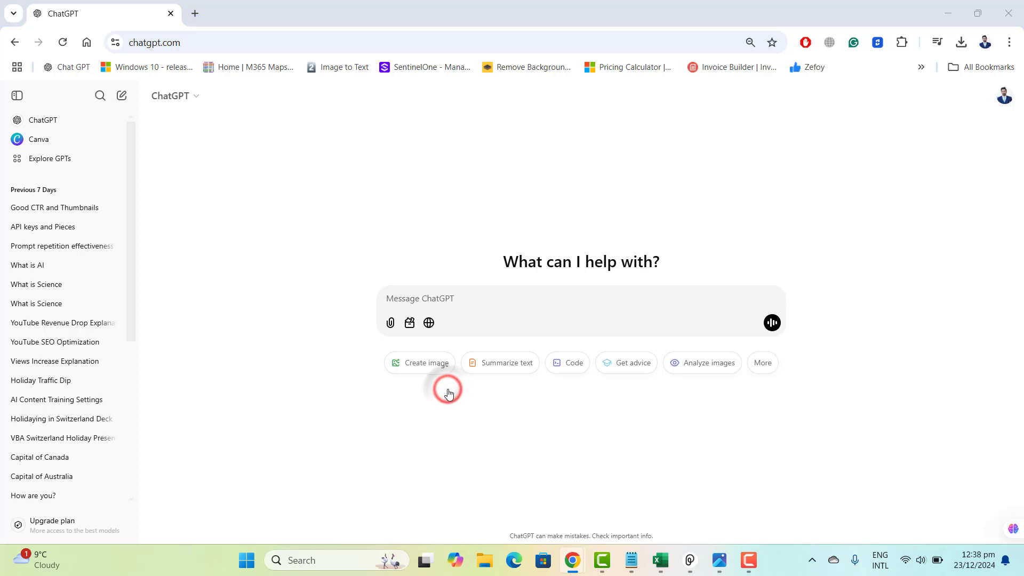
click(54, 198)
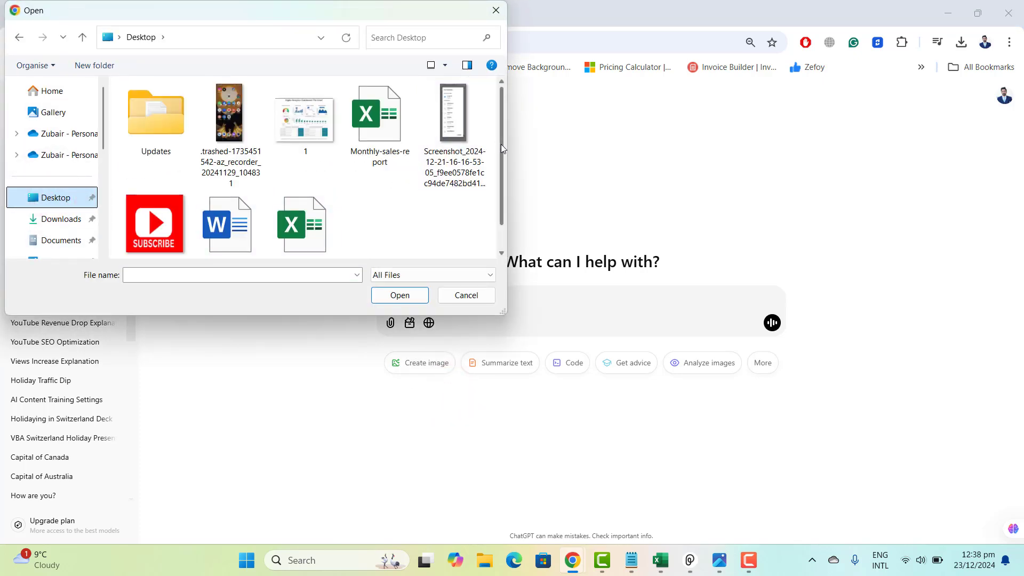
drag(500, 144, 503, 177)
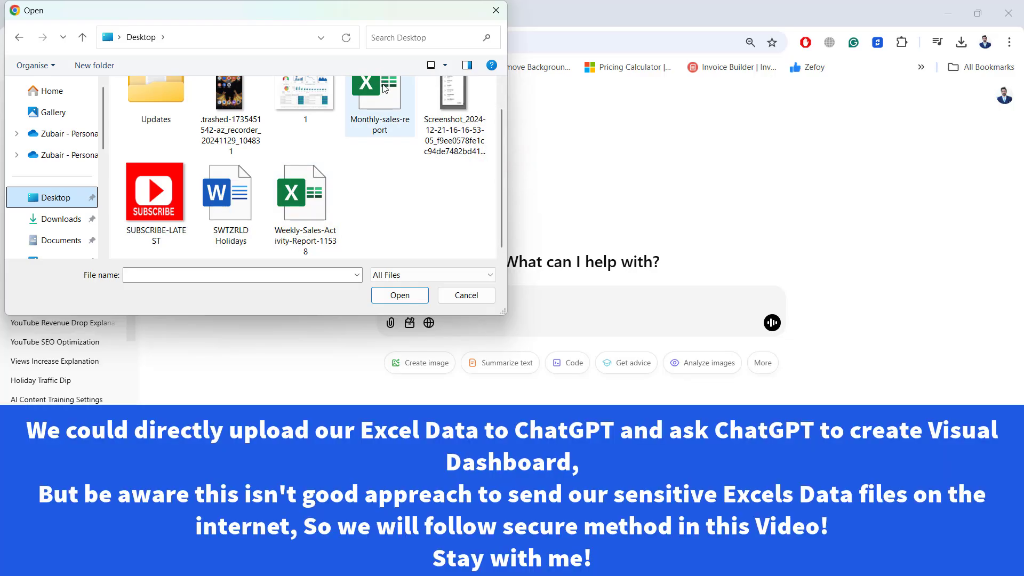
Switch to Excel, examine the Monthly-sales-report data at full window size, and return to the file picker
key(alt+Tab)
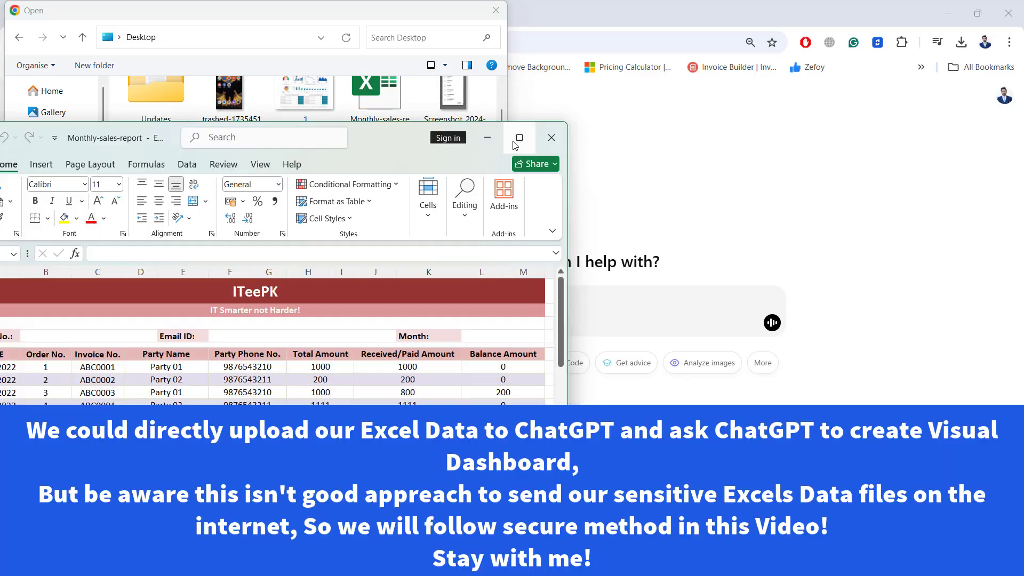
click(518, 139)
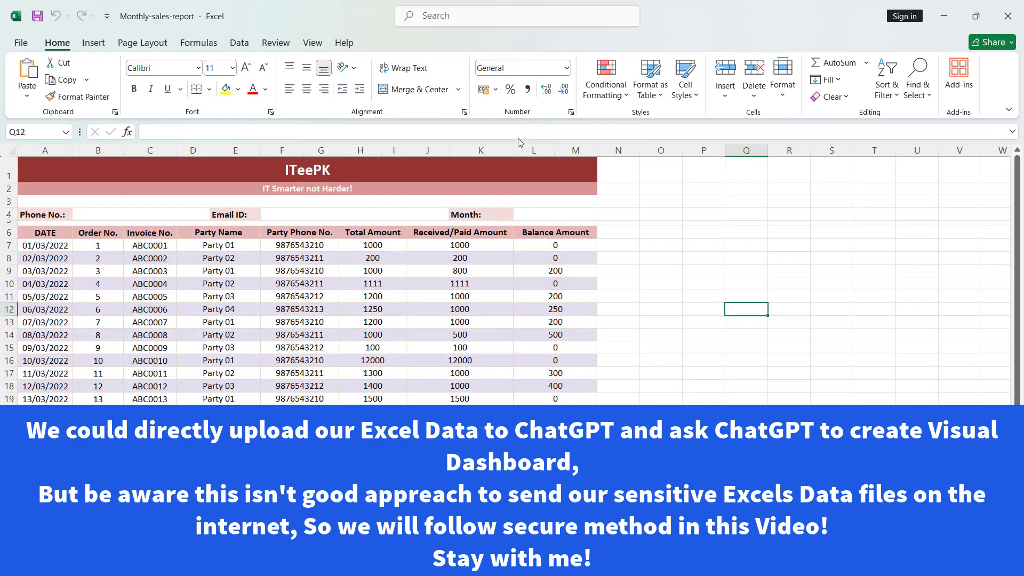
click(943, 16)
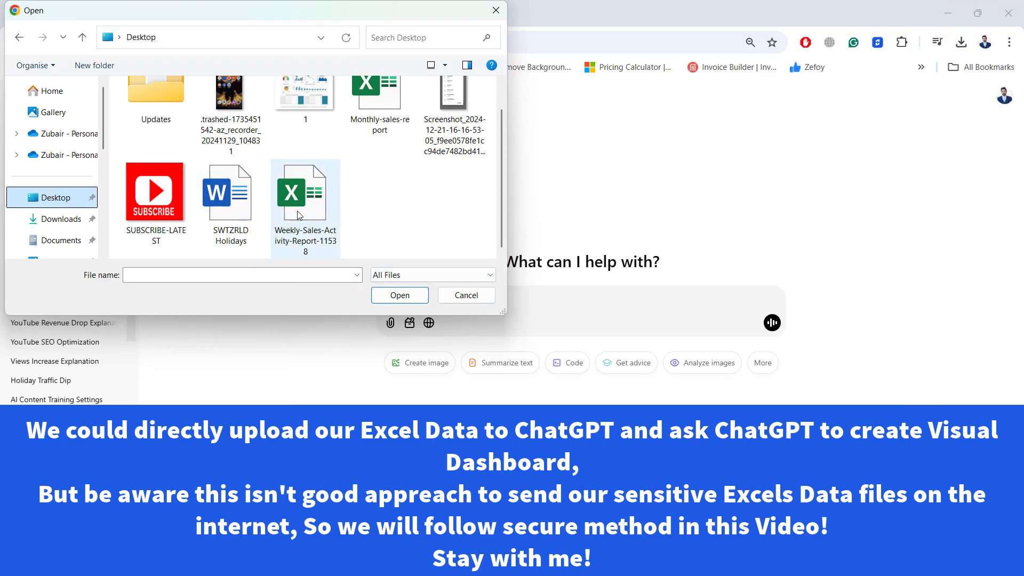
Attach the Monthly-sales-report workbook from the Desktop to the ChatGPT message and remove the attachment again
double_click(376, 99)
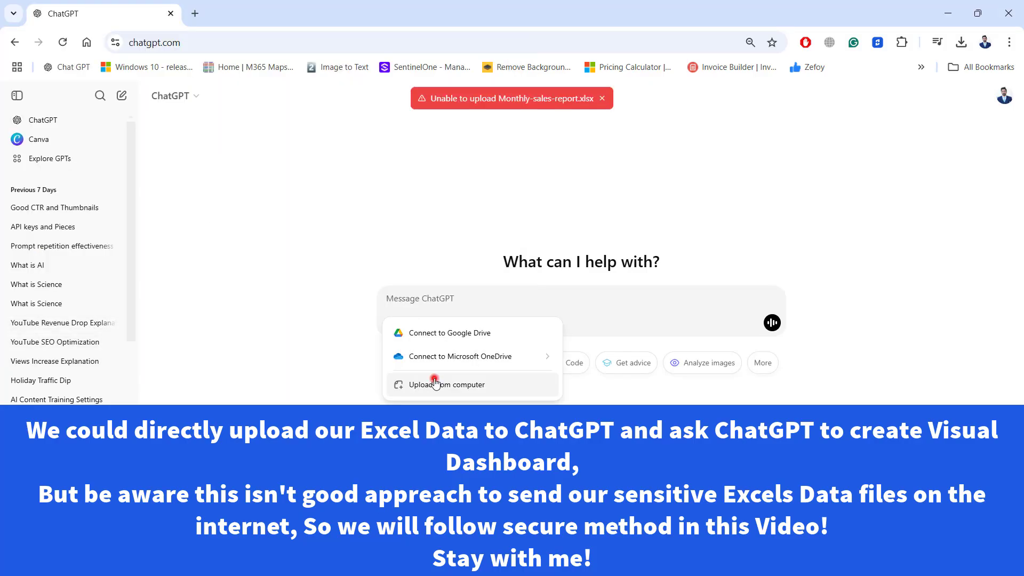
click(437, 381)
double_click(379, 123)
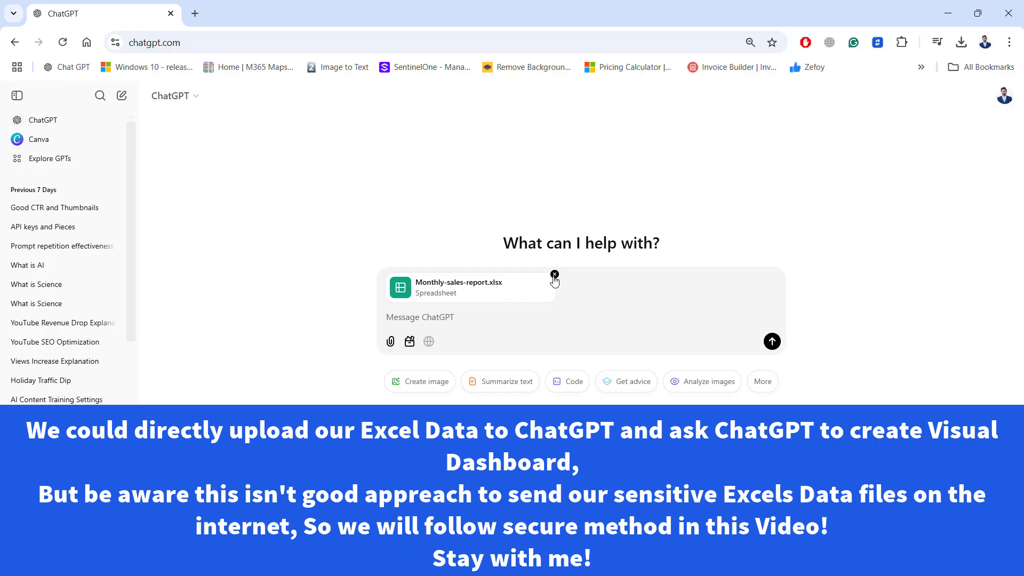
click(554, 274)
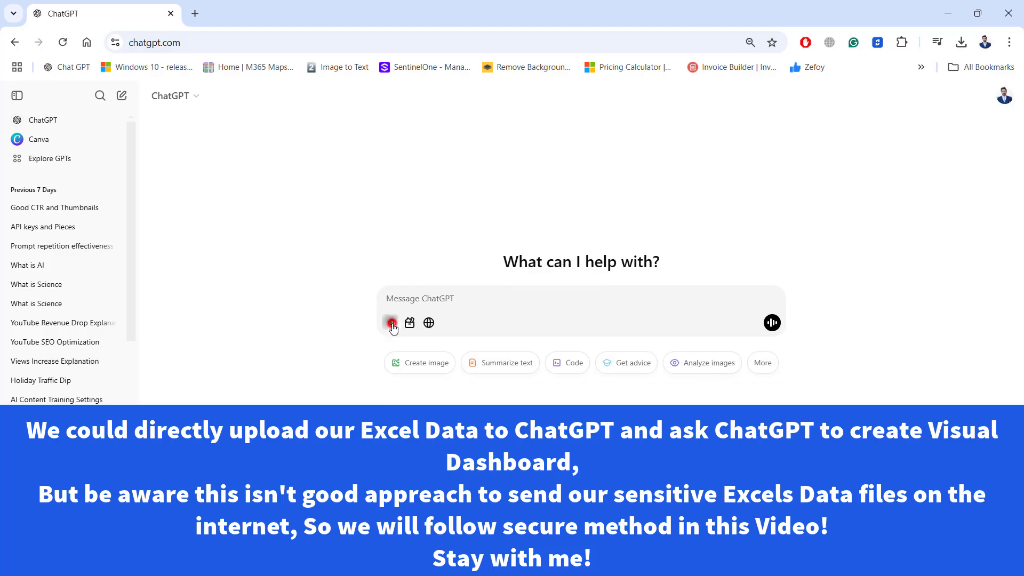
click(390, 322)
click(419, 382)
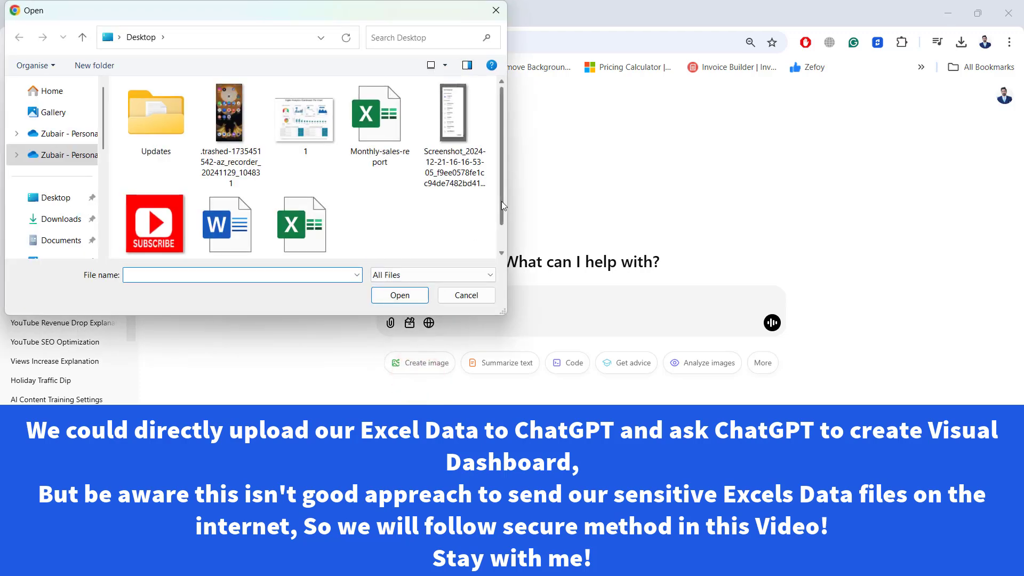
drag(501, 201, 505, 267)
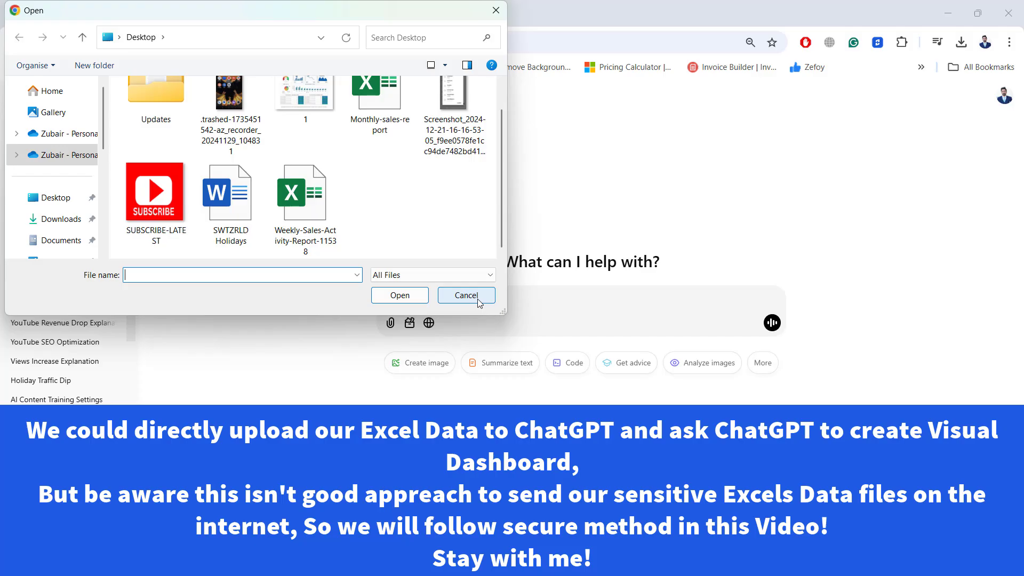
click(302, 197)
key(m)
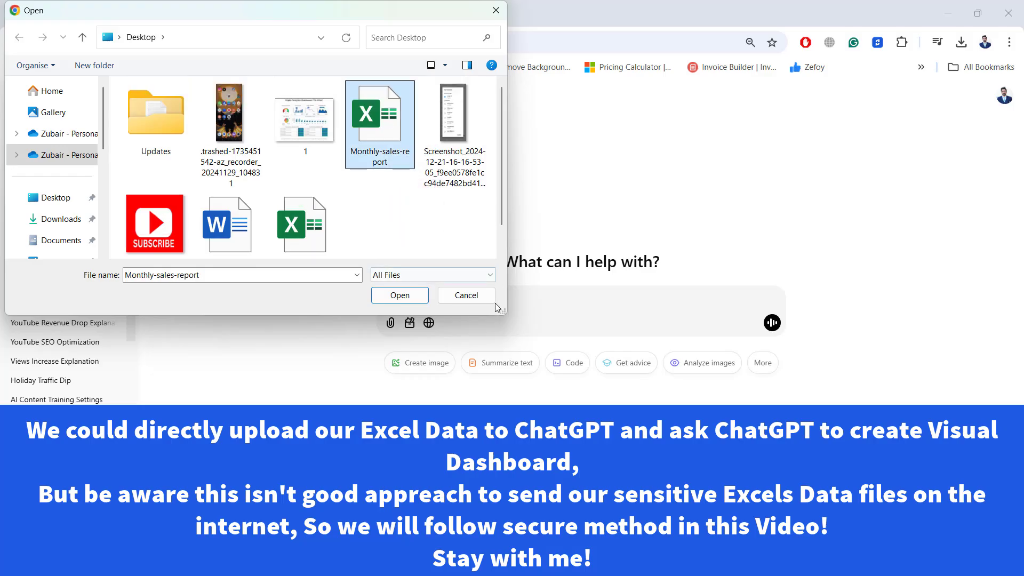
click(479, 296)
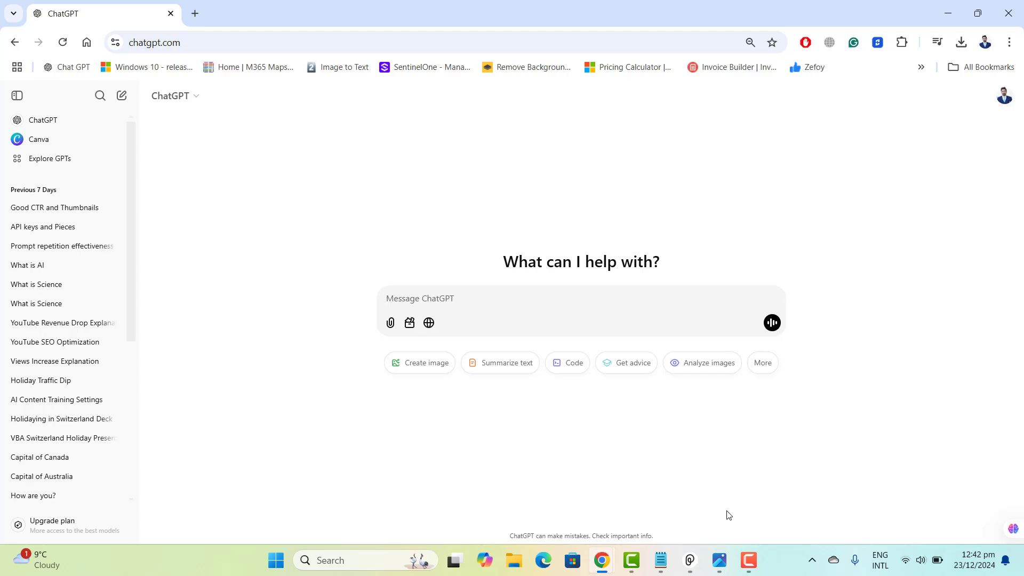
Clear the desktop by minimizing the browser and closing the dashboard image 1.jpg
click(948, 7)
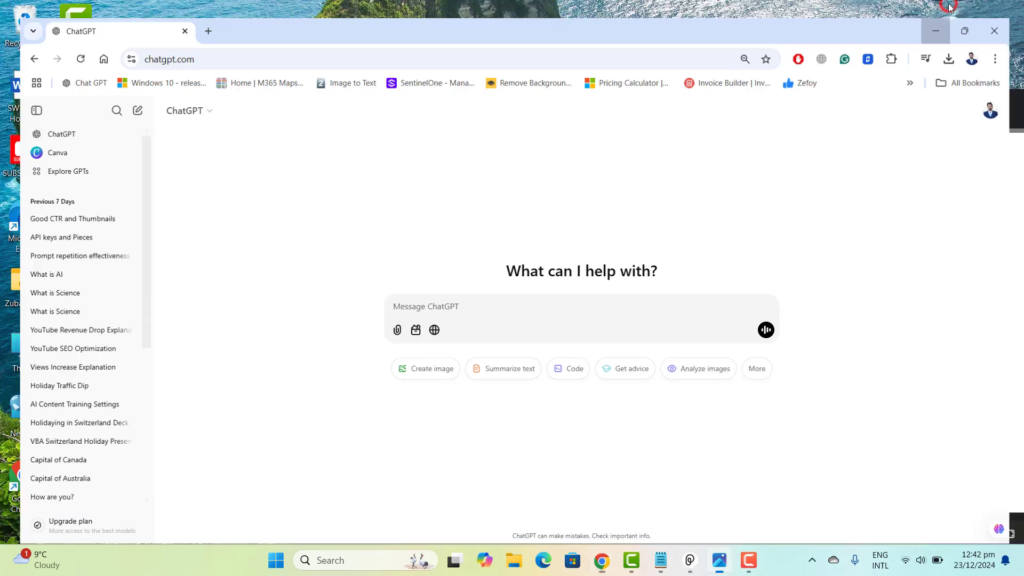
drag(973, 97, 729, 188)
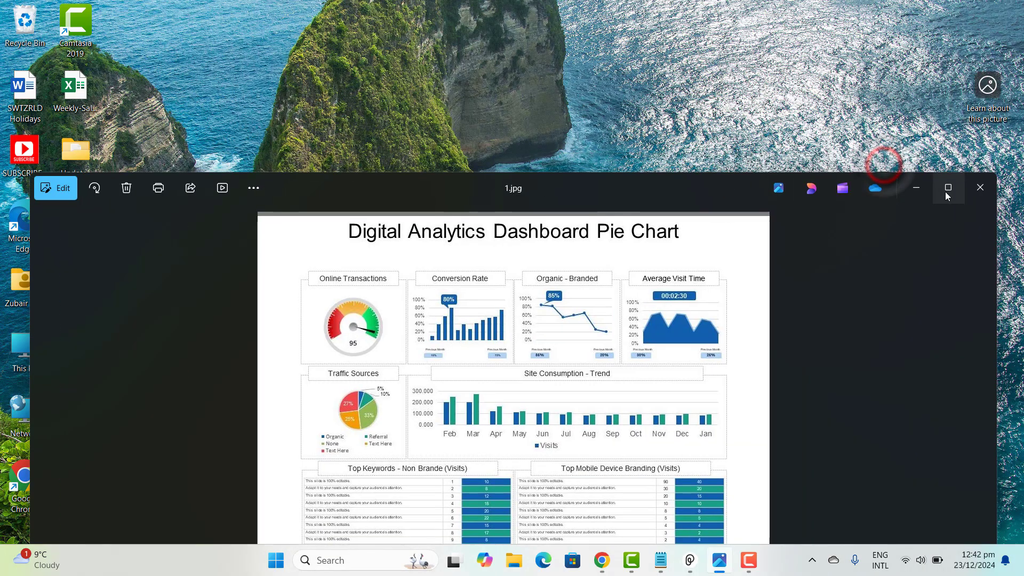
click(980, 186)
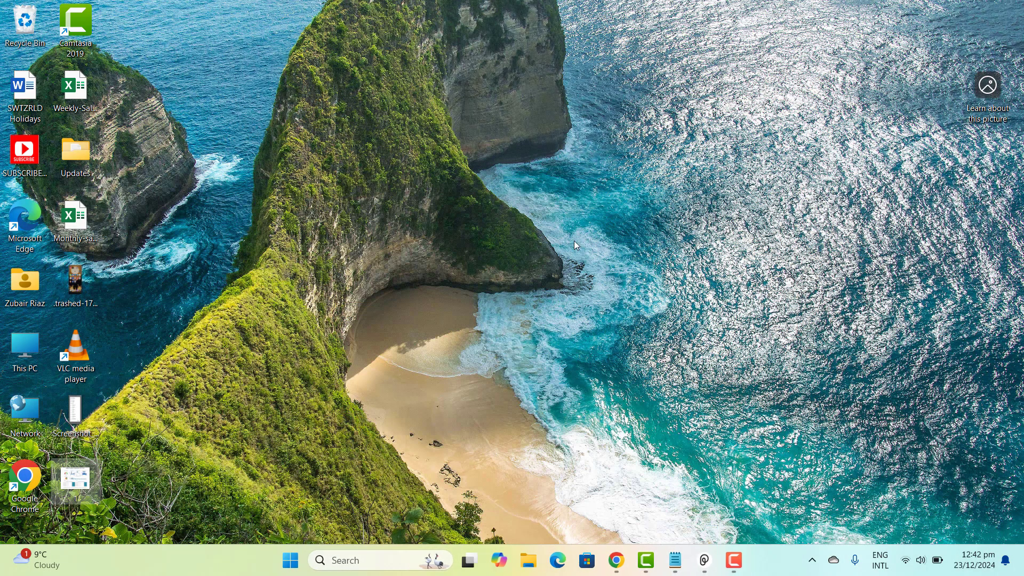
click(336, 246)
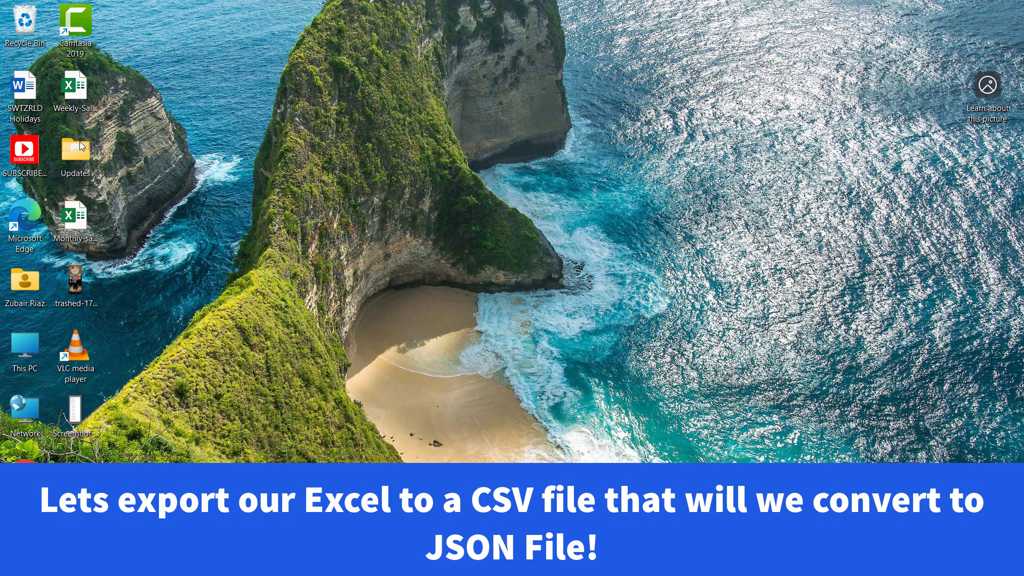
Open the Monthly-sales-report workbook from the desktop in Excel
click(77, 217)
double_click(77, 219)
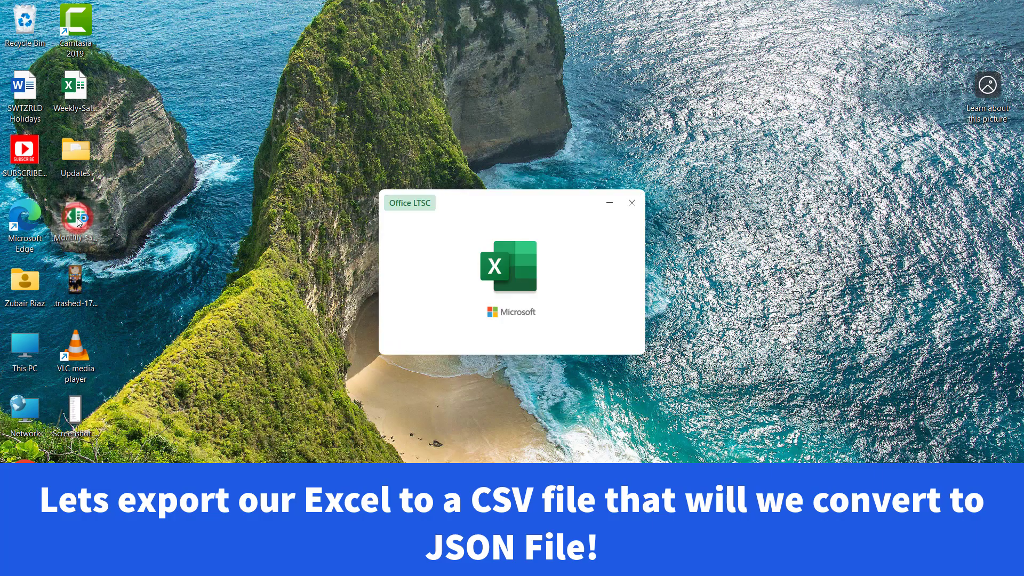
click(575, 137)
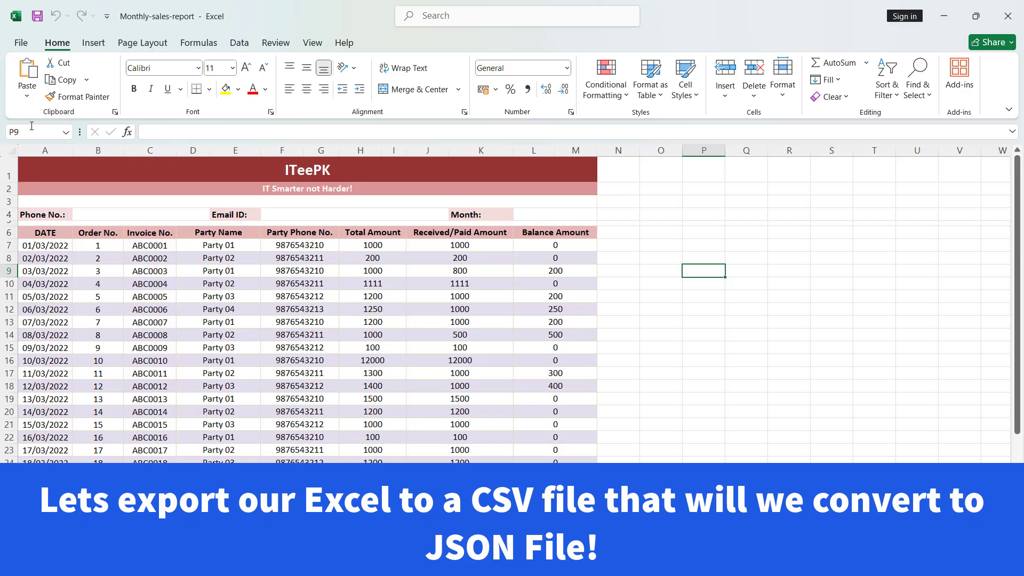
Start exporting the workbook with its file type changed to CSV (Comma delimited)
click(21, 43)
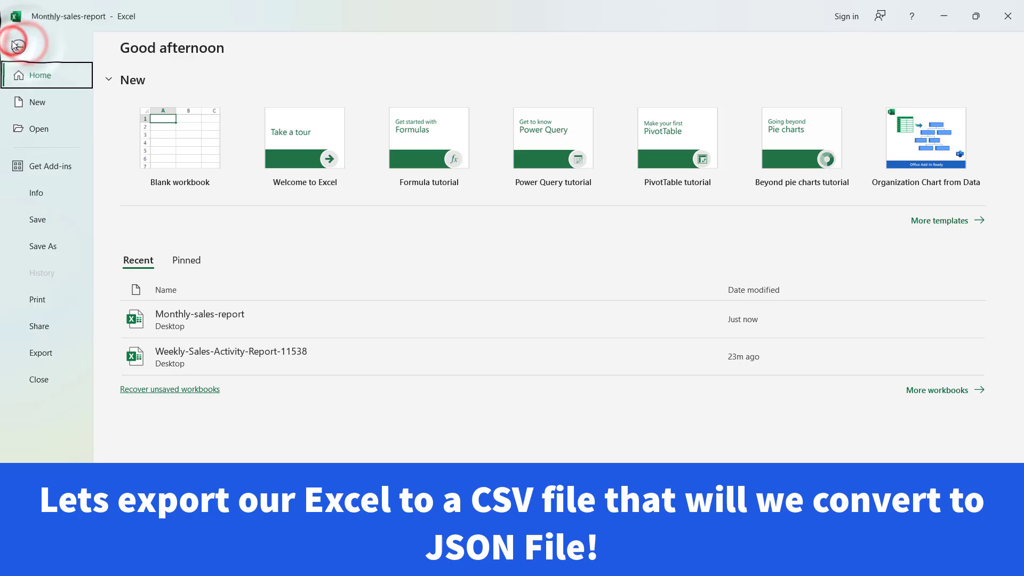
click(43, 353)
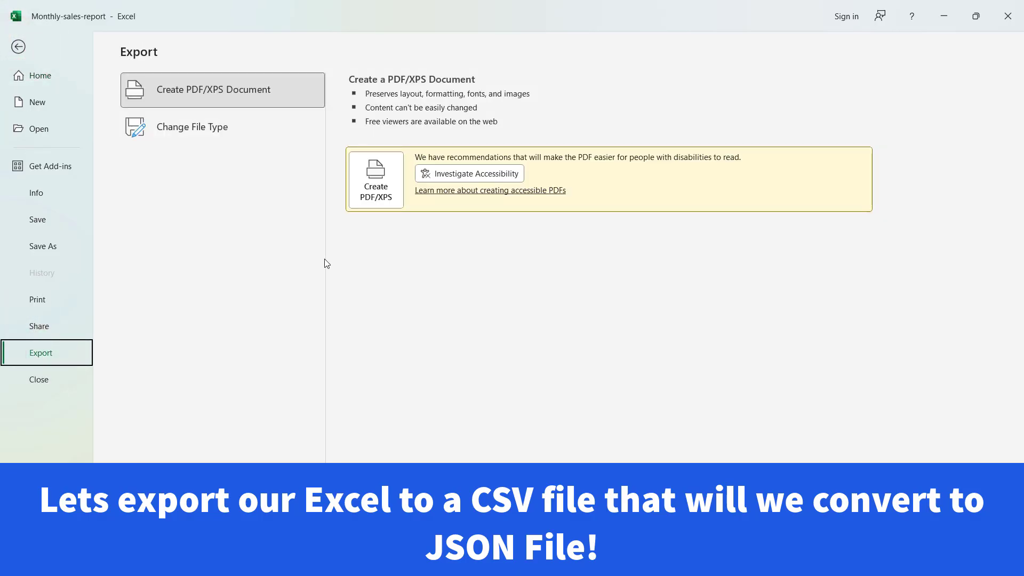
click(203, 130)
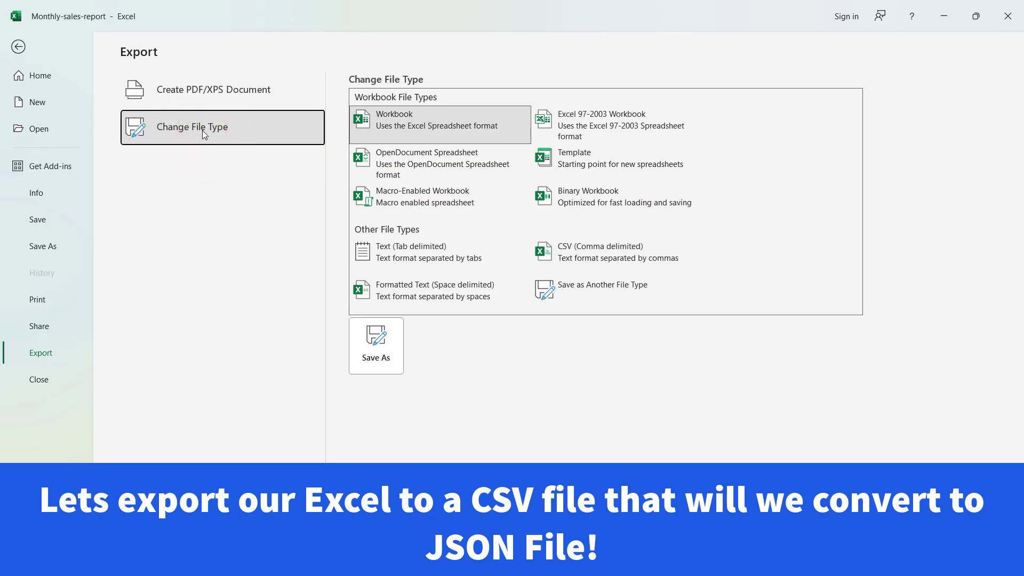
click(619, 259)
double_click(619, 258)
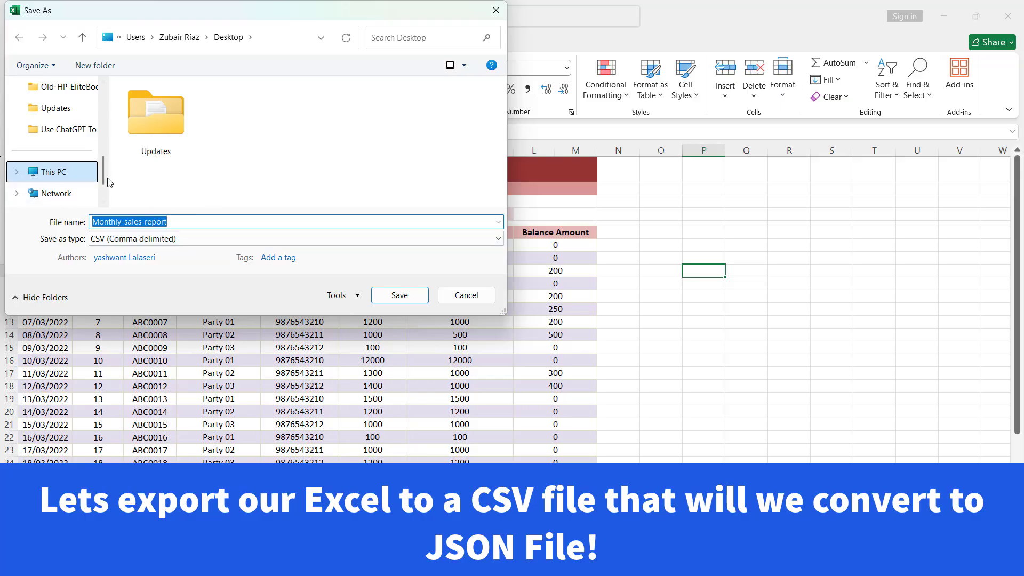
Save the CSV export in the Desktop folder under the name Monthly-sales-report-1
drag(105, 182, 103, 125)
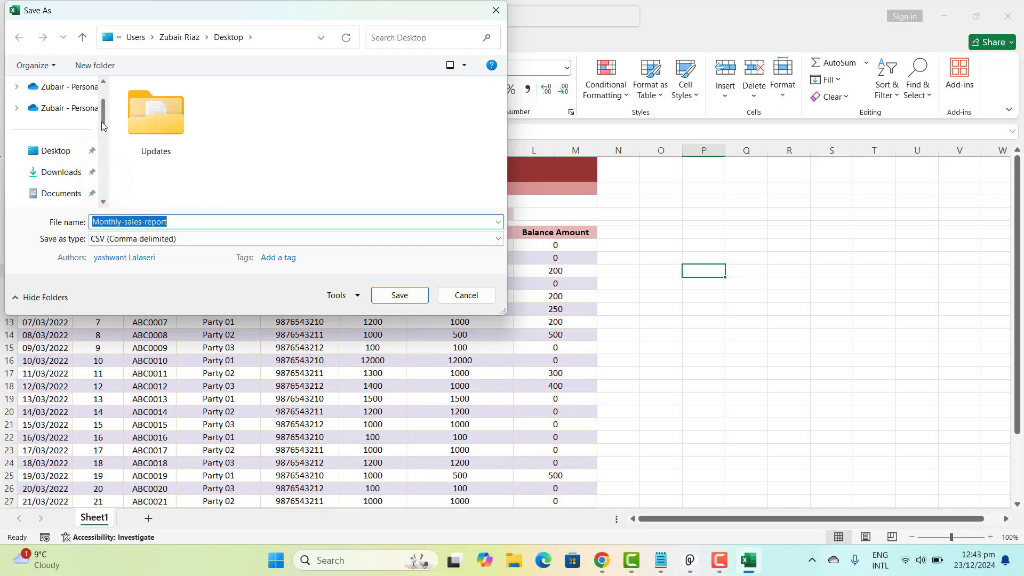
click(57, 150)
click(176, 221)
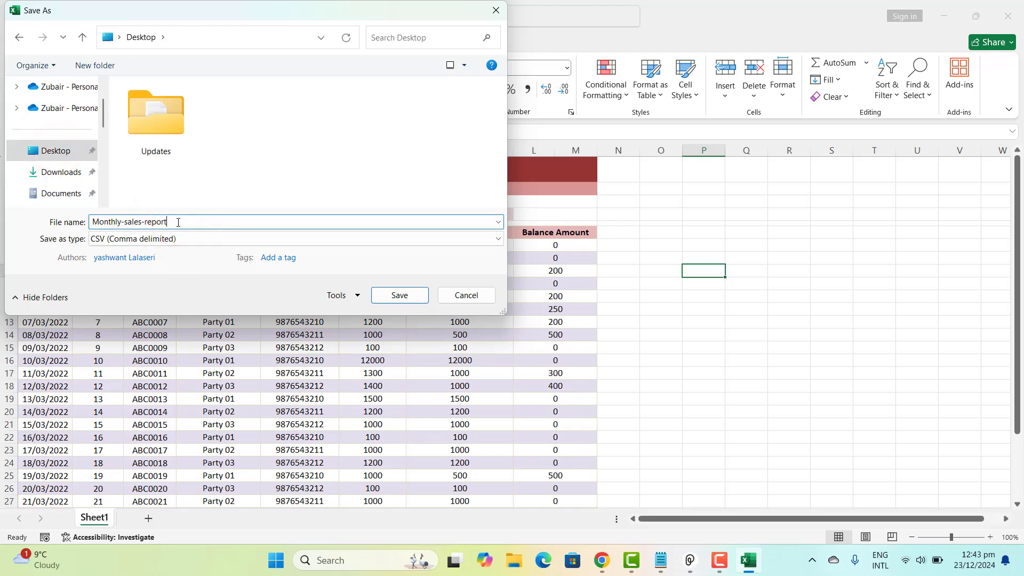
text(-1)
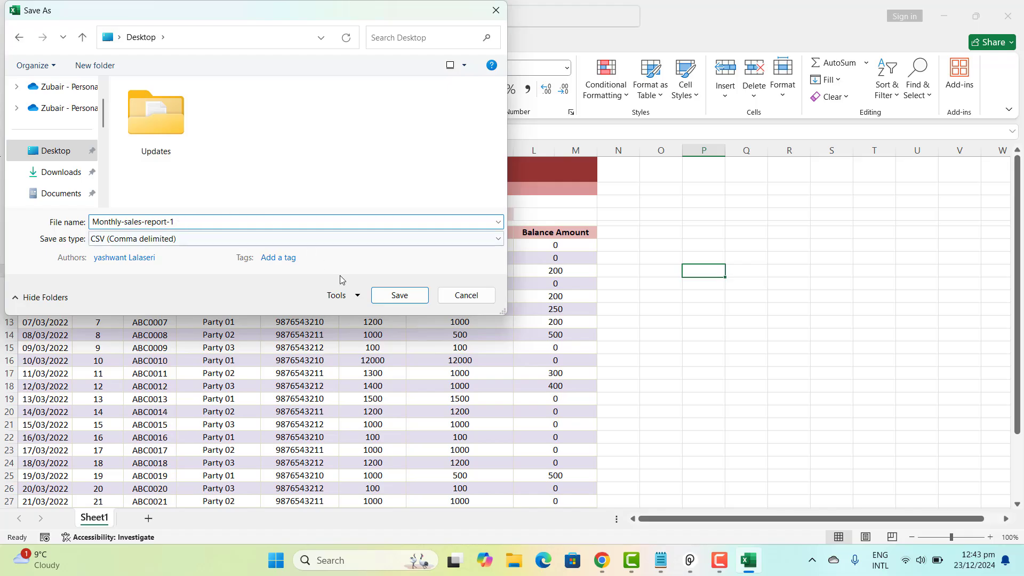
click(399, 295)
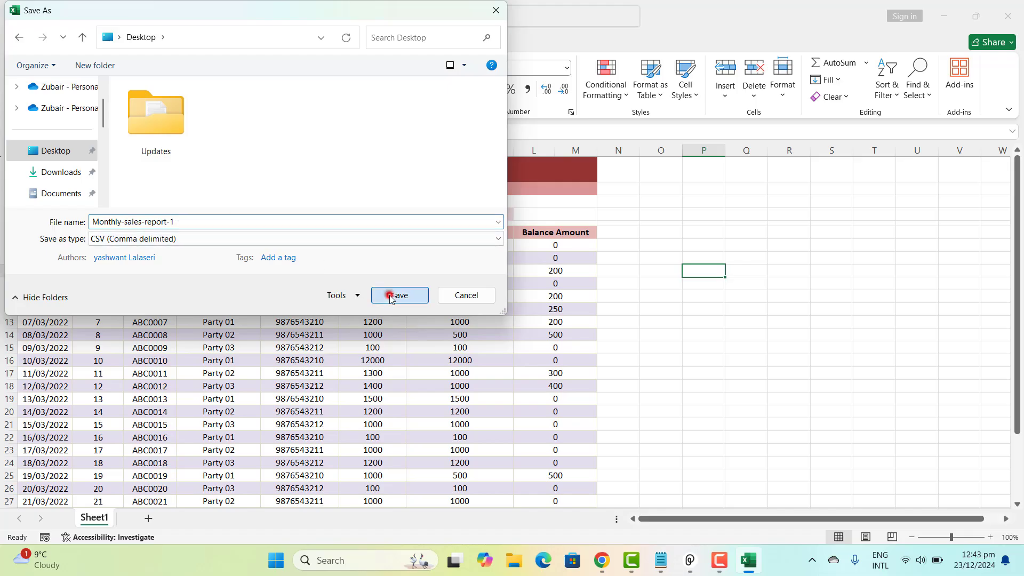
Show the desktop and check the exported Monthly-sales-report-1 CSV file there
key(super+d)
click(132, 33)
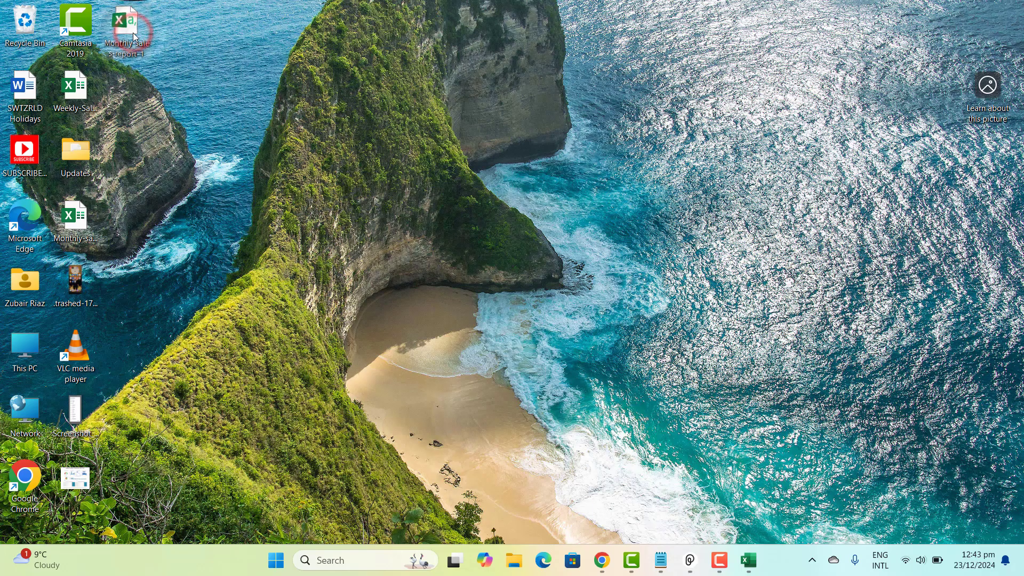
click(168, 100)
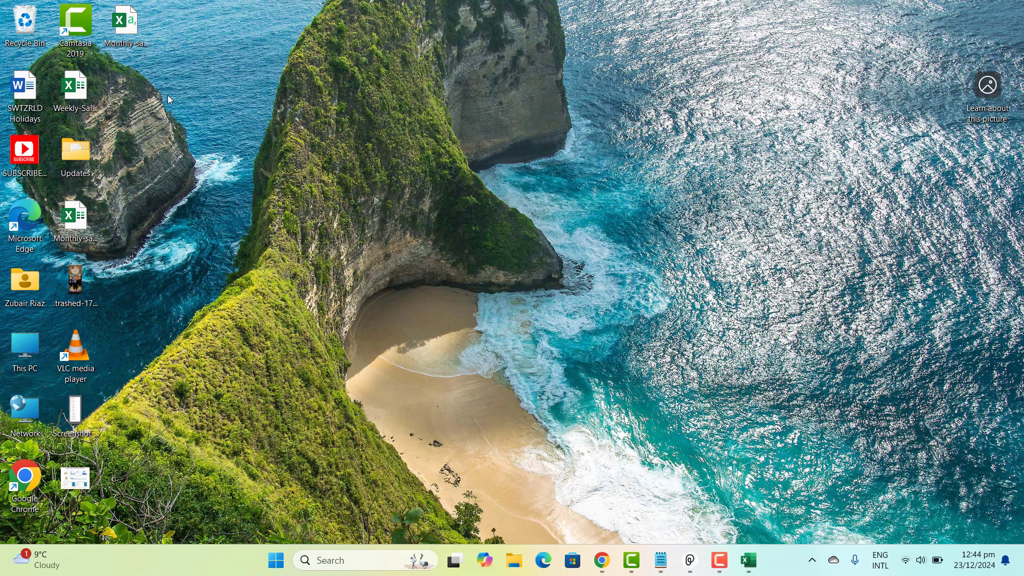
click(131, 35)
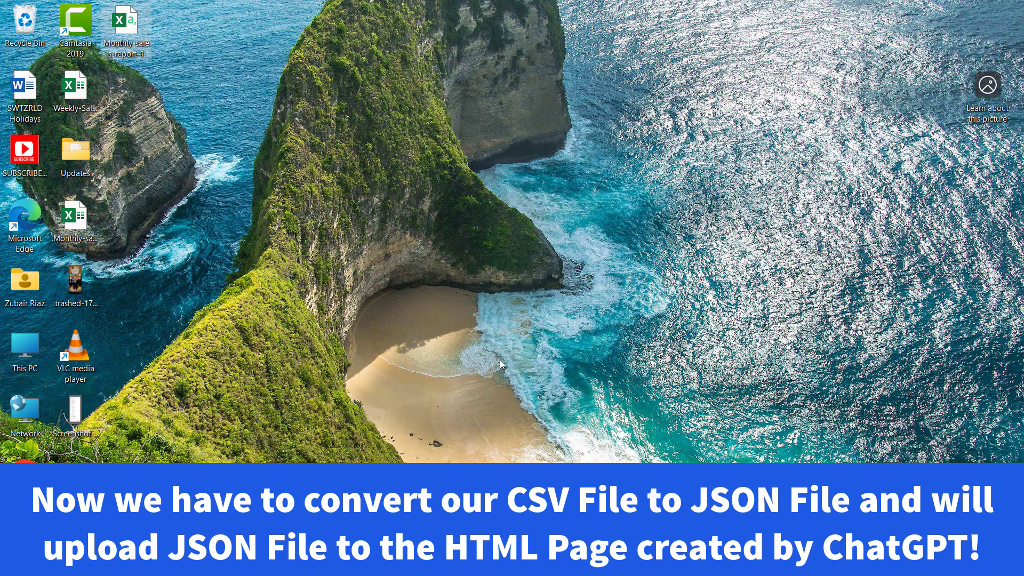
click(222, 141)
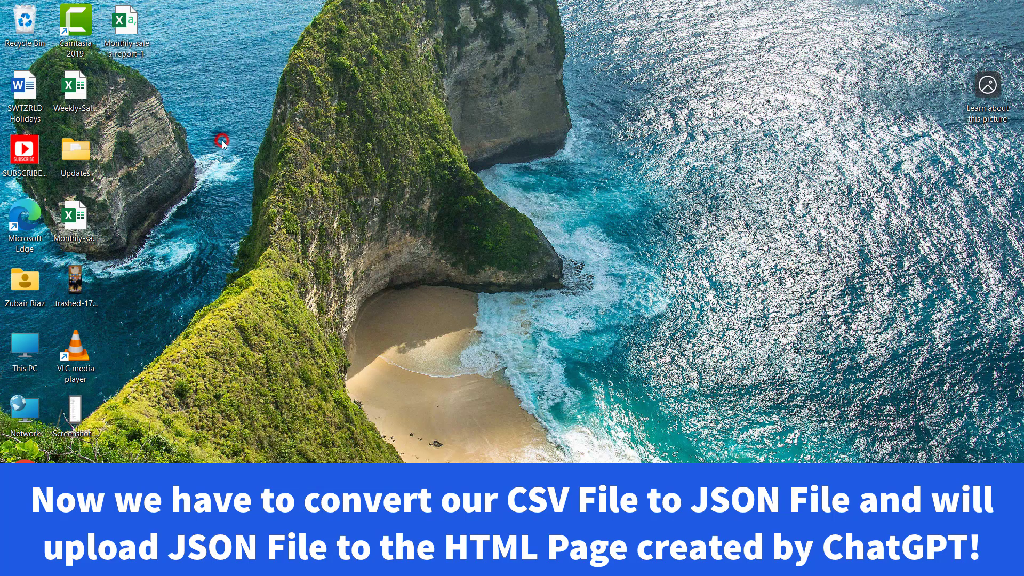
click(122, 30)
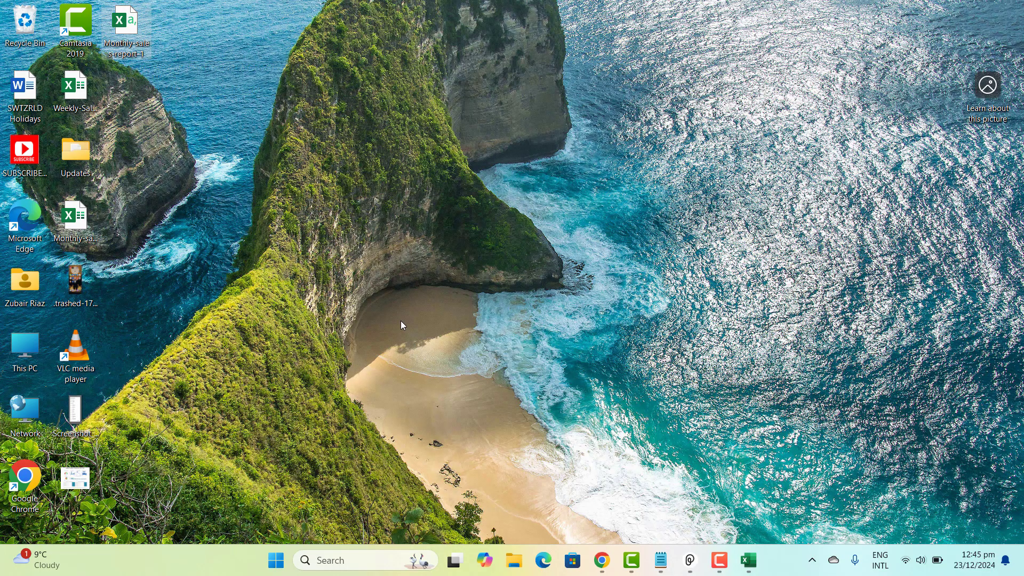
Switch to the ChatGPT window in Chrome and search Google in a new tab for "convert csv to json"
mouse_move(602, 559)
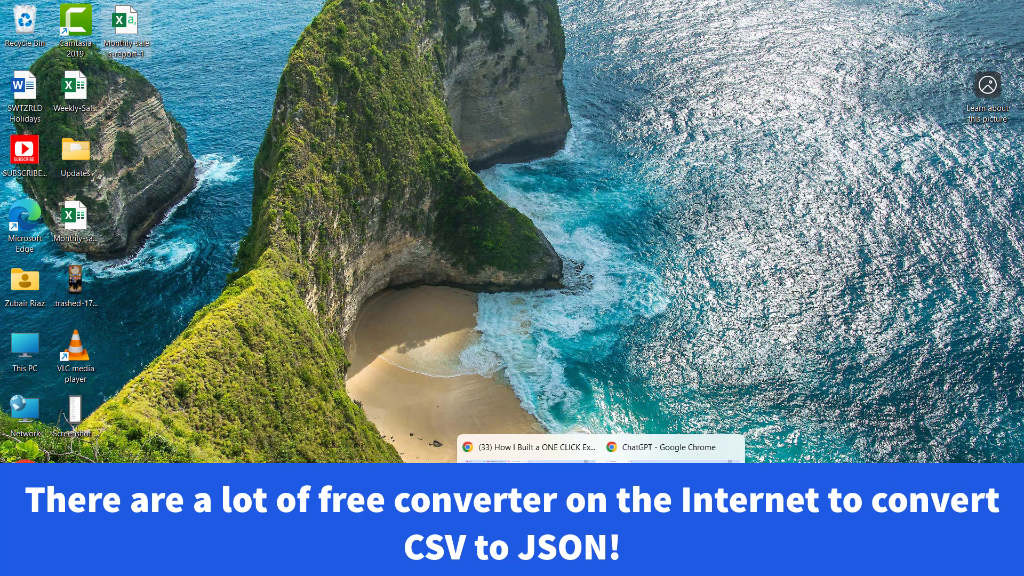
click(671, 450)
key(ctrl+t)
click(194, 47)
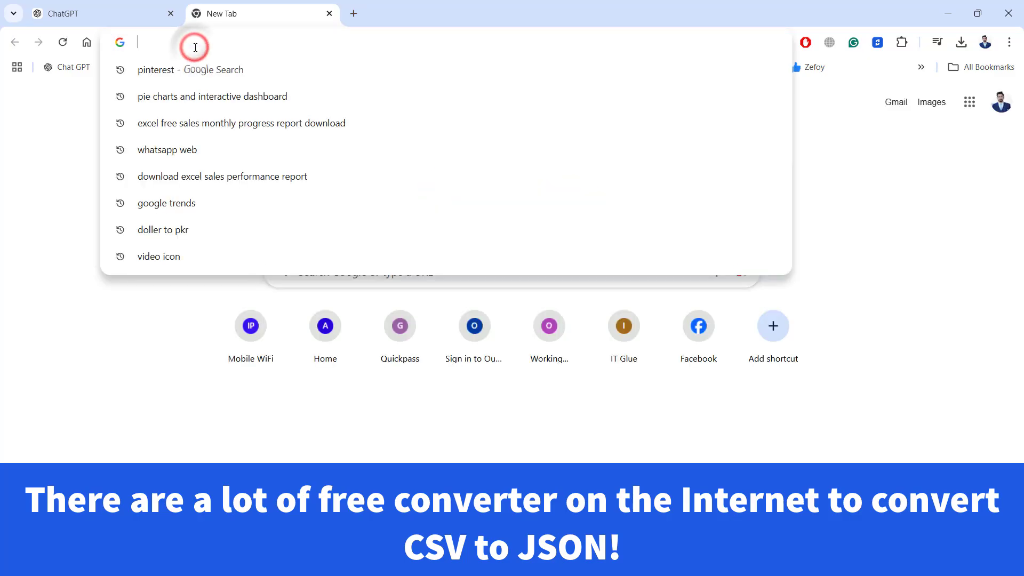
text(convert csv to js)
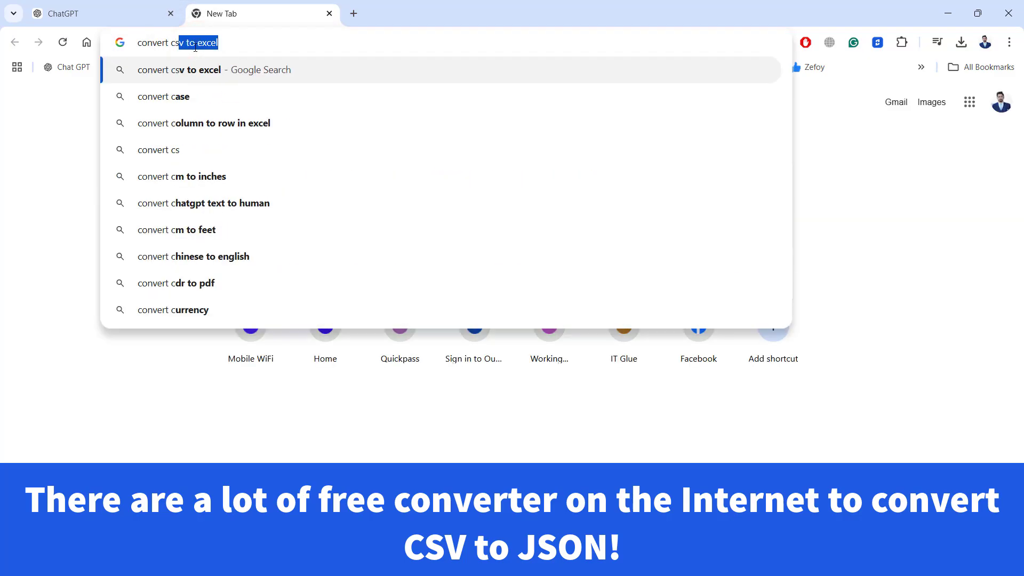
text(on)
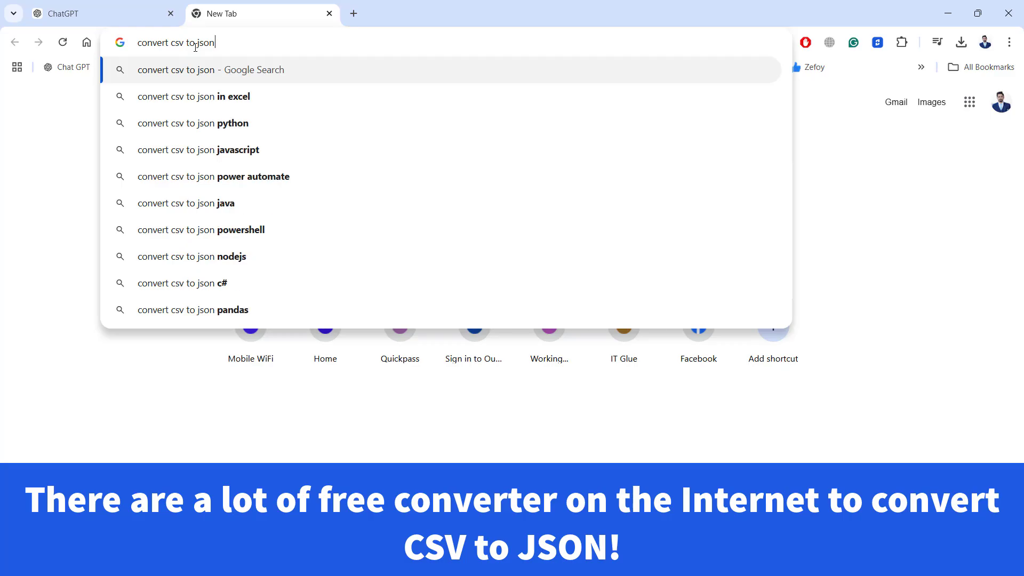
key(Return)
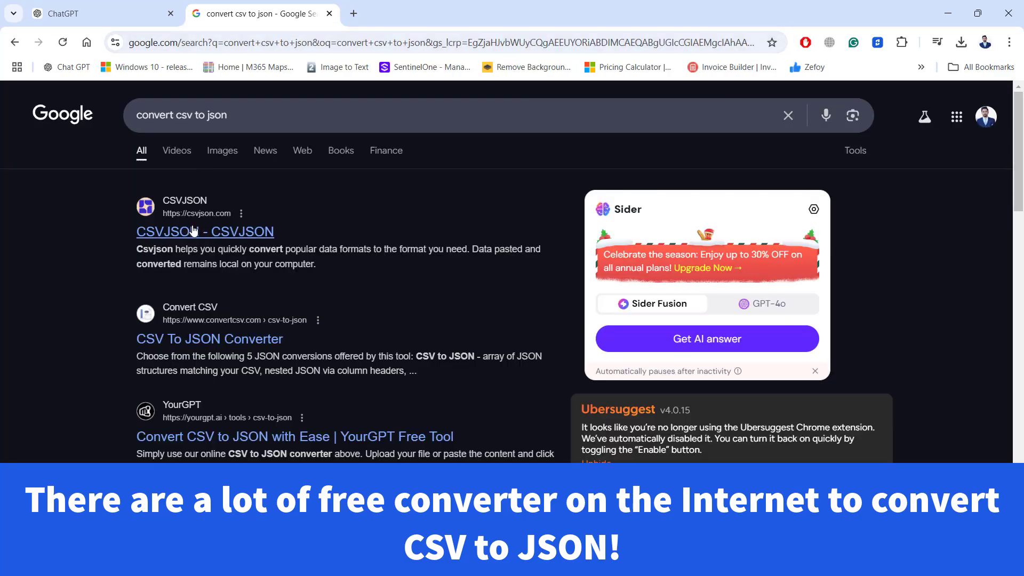
Open the CSVJSON and CSV To JSON Converter results in separate tabs and go to CSVJSON's Csv to json converter
ctrl+click(193, 231)
ctrl+click(207, 340)
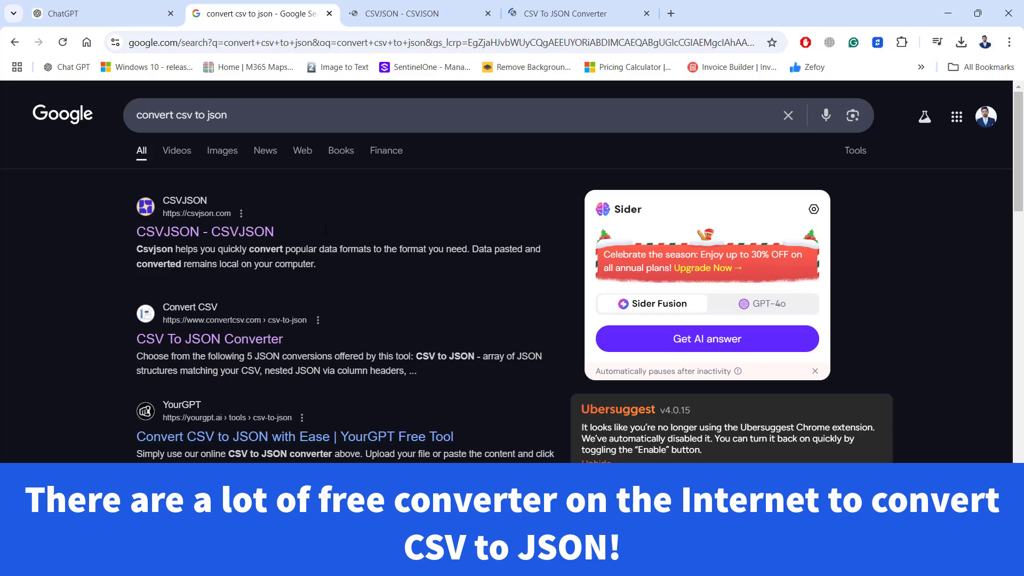
click(404, 13)
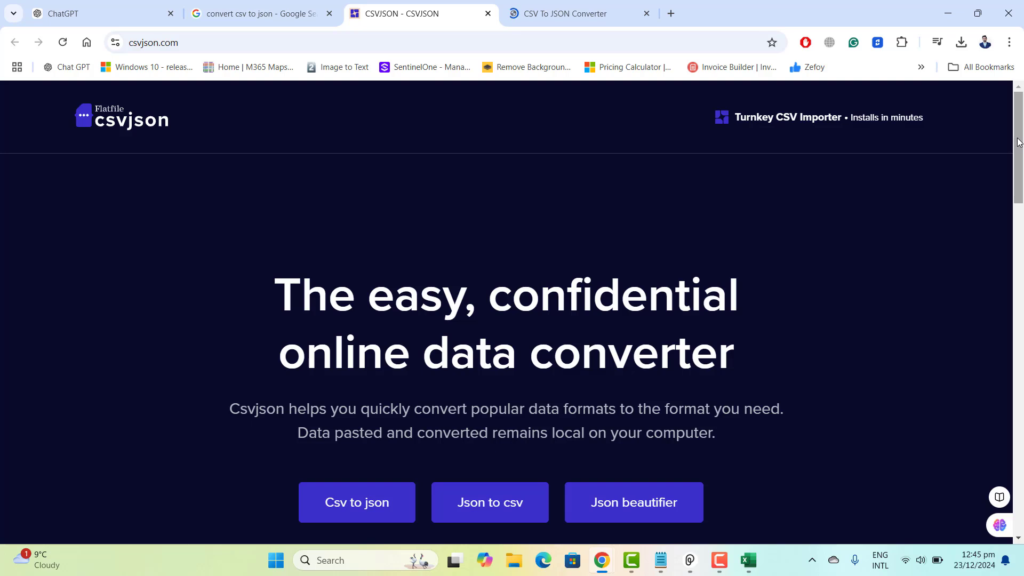
scroll(1018, 143, down, 1)
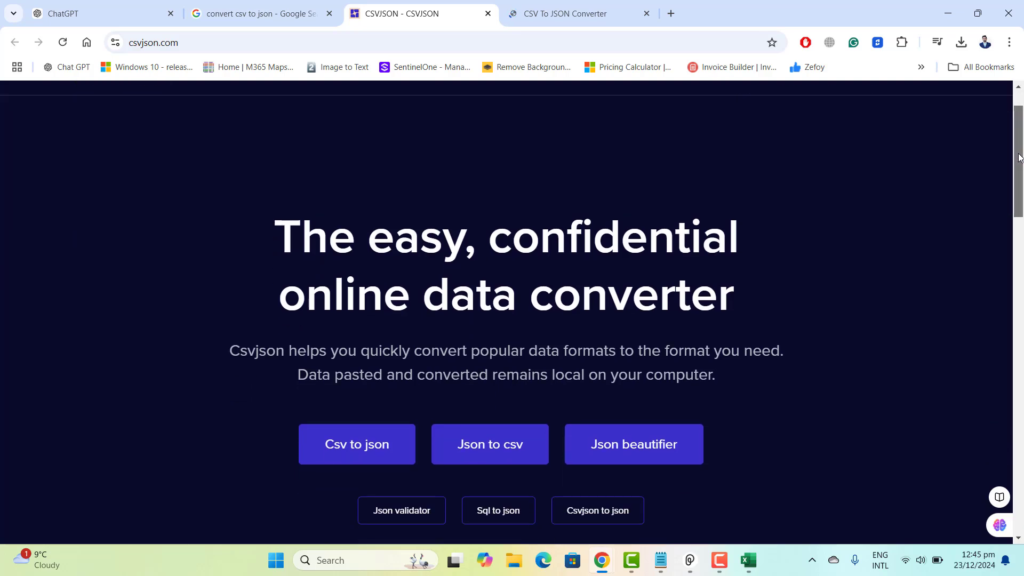
click(358, 447)
Upload the Monthly-sales-report-1 CSV file from the Desktop folder to the CSVJSON converter
click(194, 326)
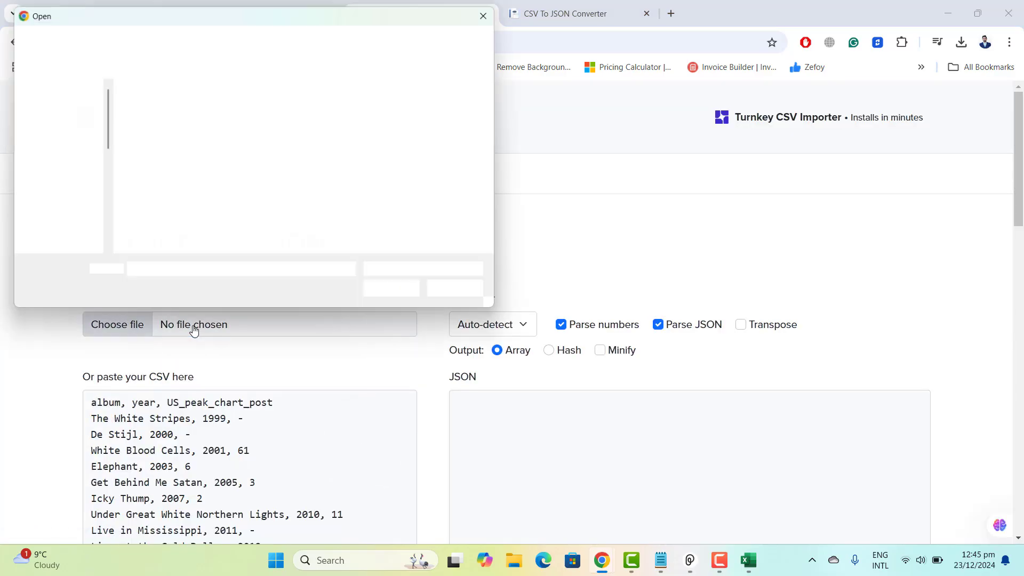
key(Escape)
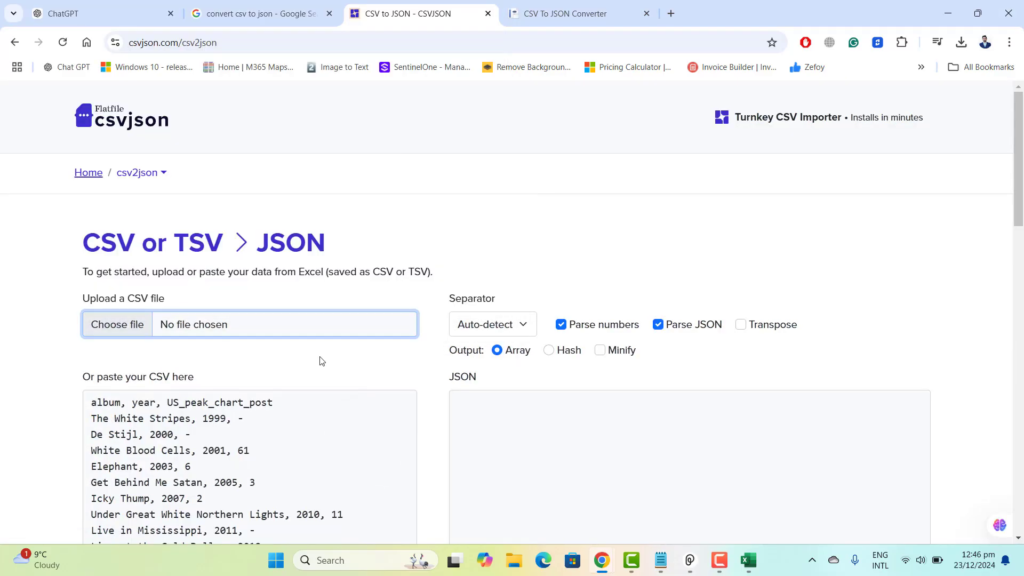
click(207, 329)
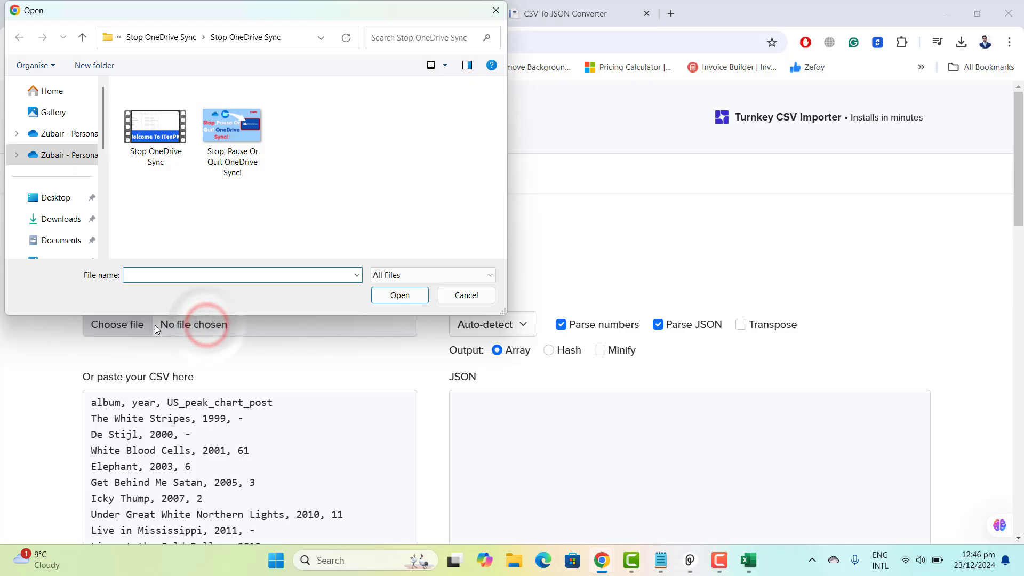
scroll(98, 144, down, 2)
click(46, 154)
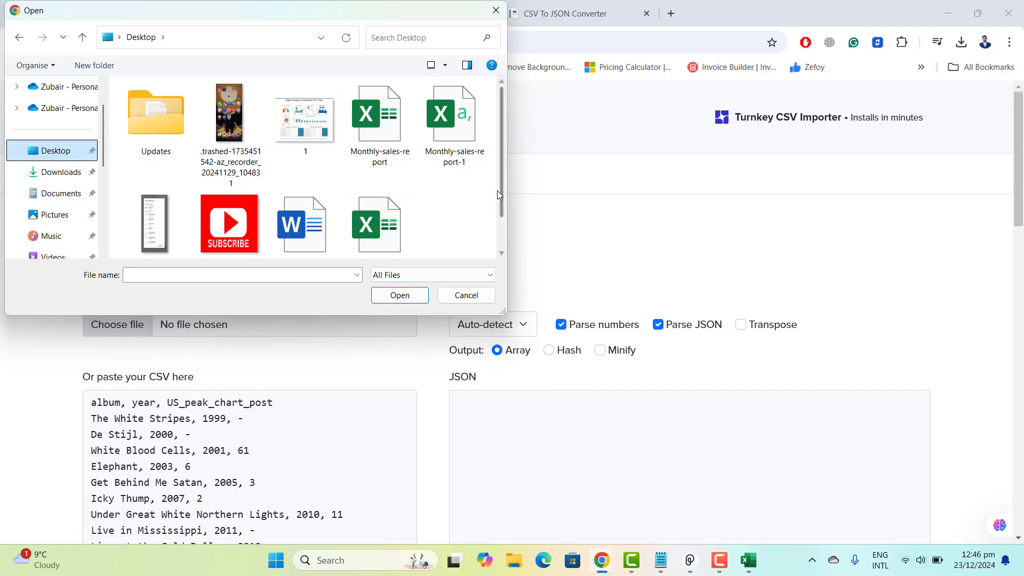
click(465, 158)
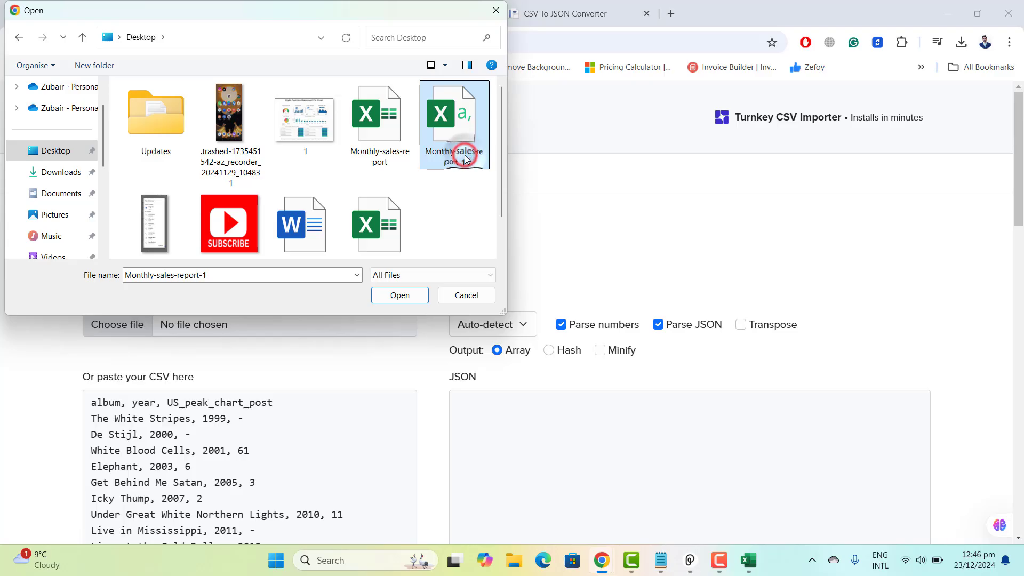
click(399, 296)
Convert the uploaded sales report CSV to JSON and look through the generated JSON output
drag(1018, 210, 1020, 316)
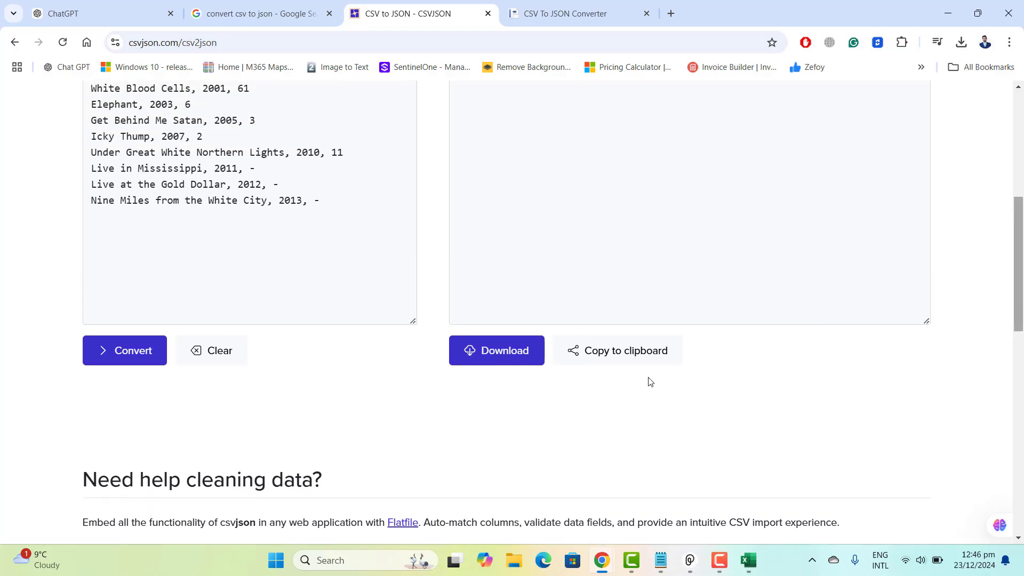
click(115, 350)
scroll(924, 255, up, 4)
drag(924, 251, 955, 473)
scroll(1016, 266, down, 5)
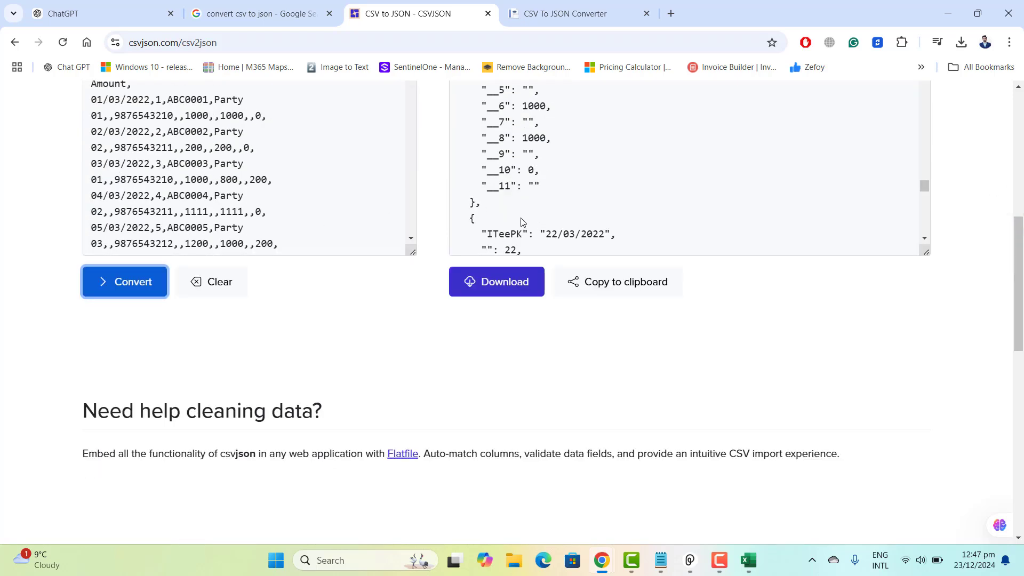
Download the converted data to the Desktop folder as a JSON file named csvjson
click(497, 280)
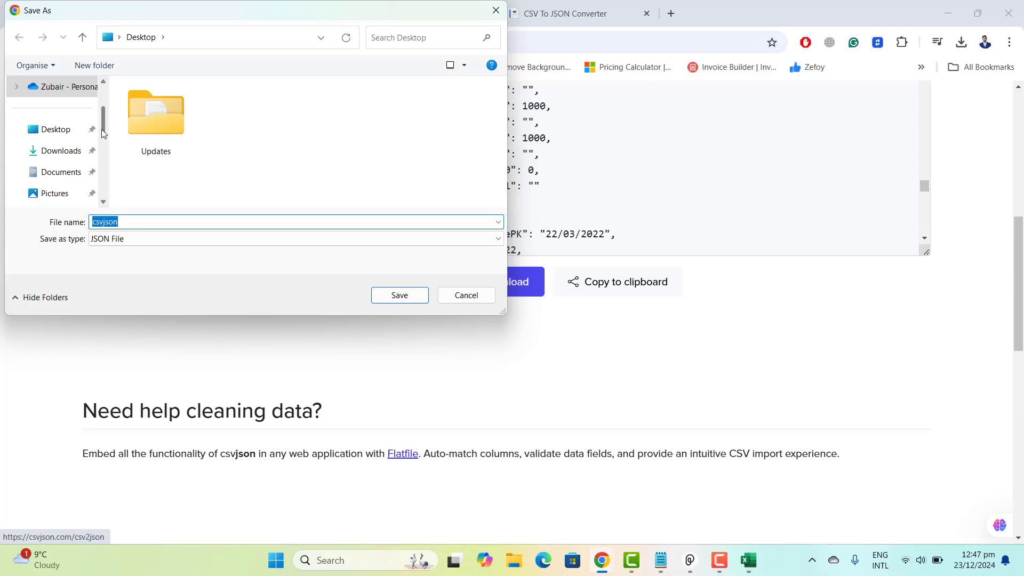
click(50, 130)
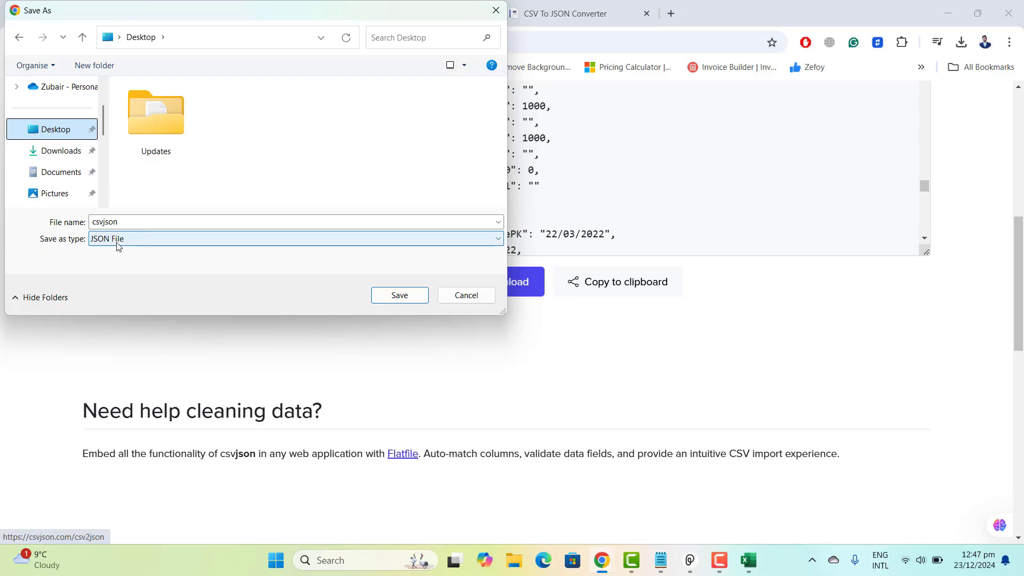
click(401, 298)
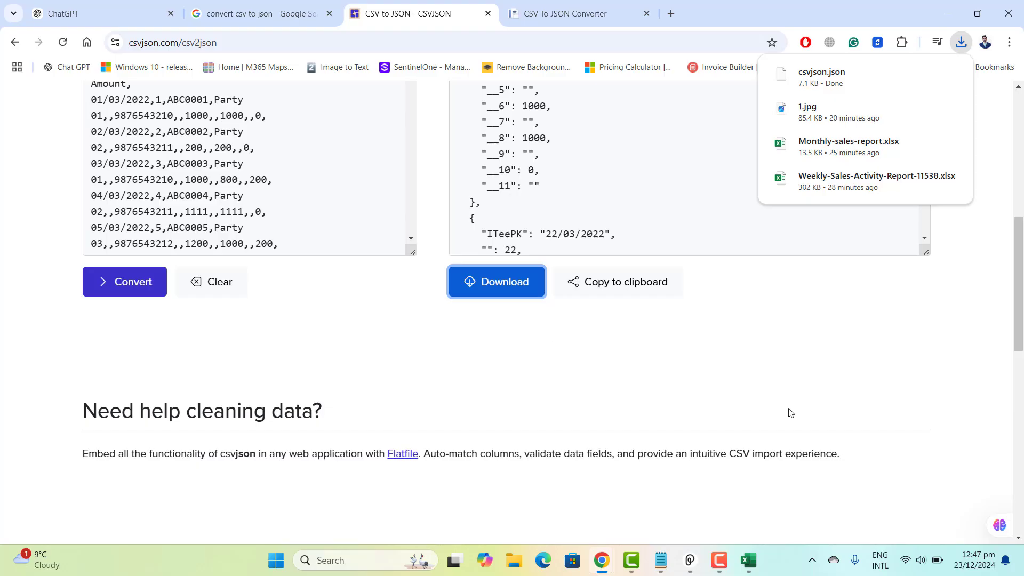
Copy the first two records of the JSON output on CSVJSON as a sample of the data structure
click(105, 13)
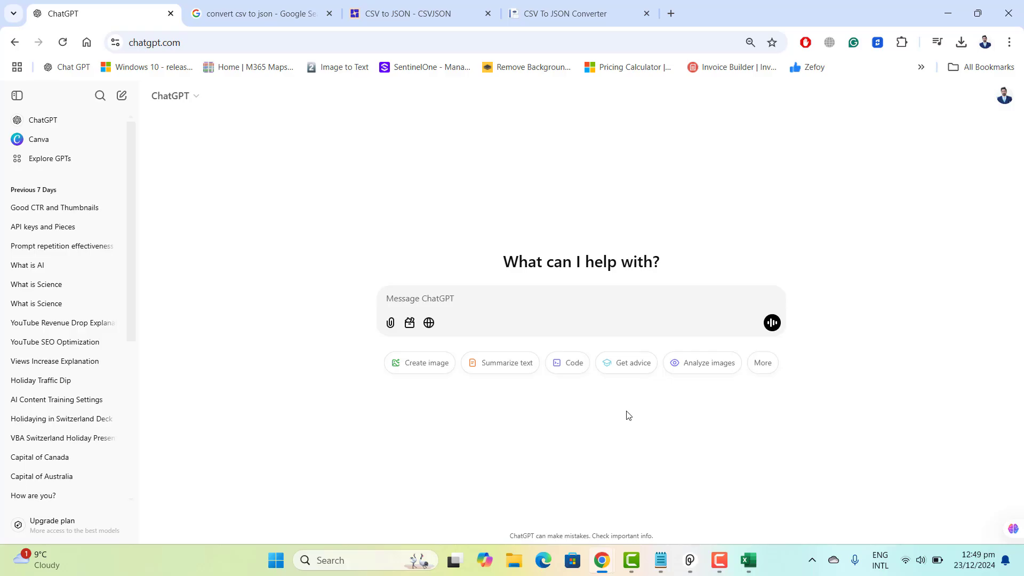
click(549, 12)
key(ctrl+shift+Tab)
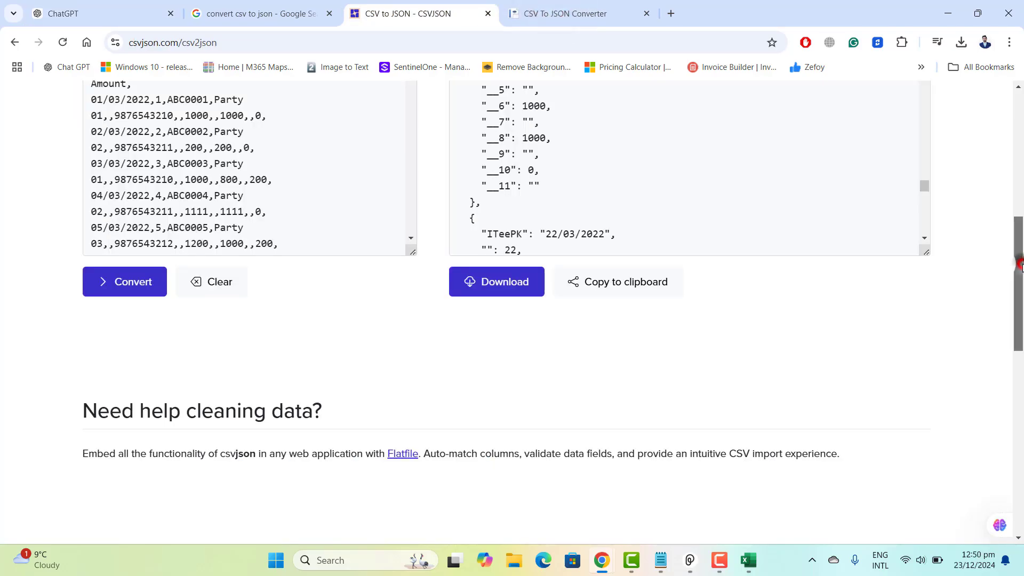
scroll(1016, 261, up, 3)
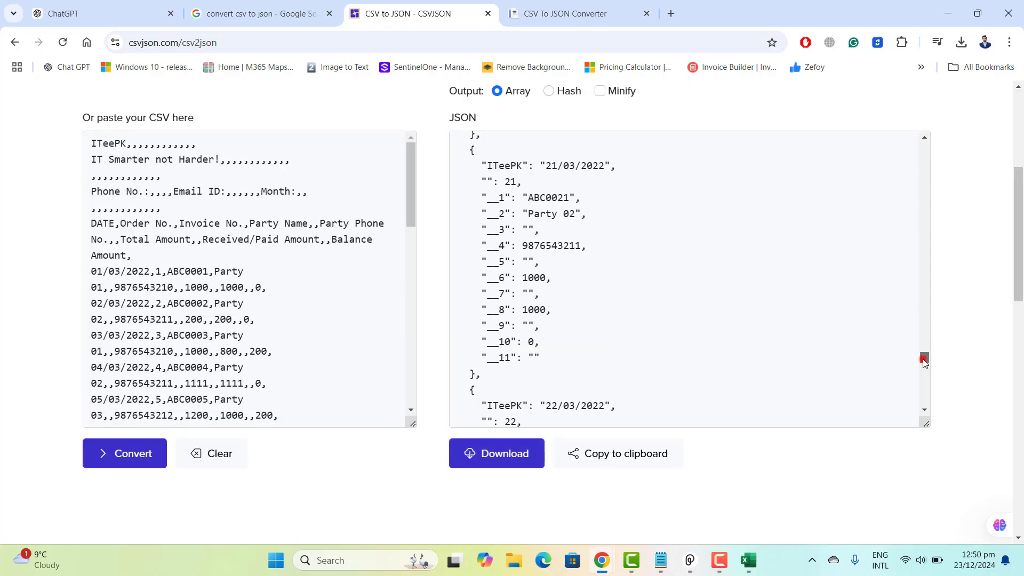
drag(923, 360, 923, 144)
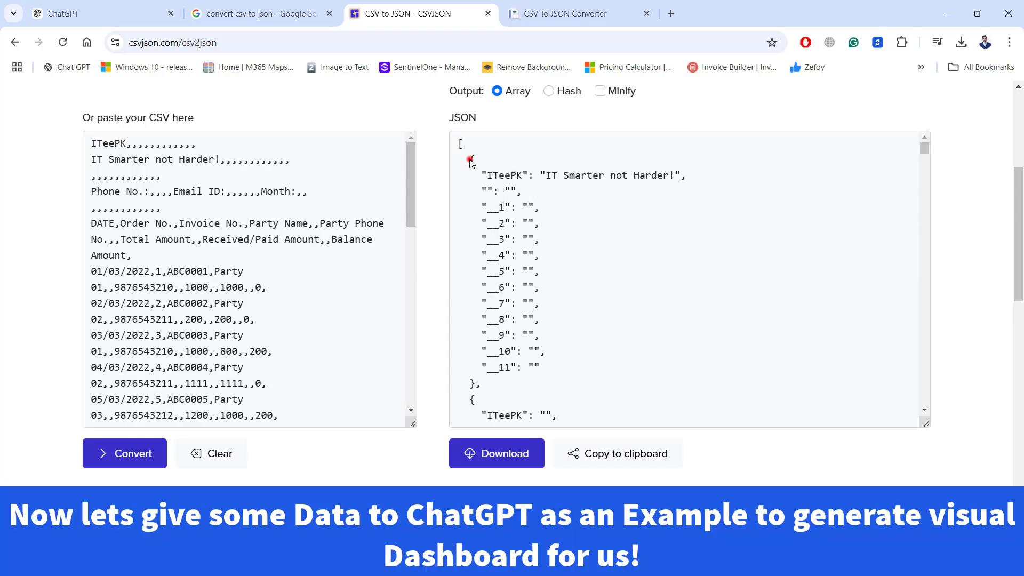
drag(470, 160, 501, 382)
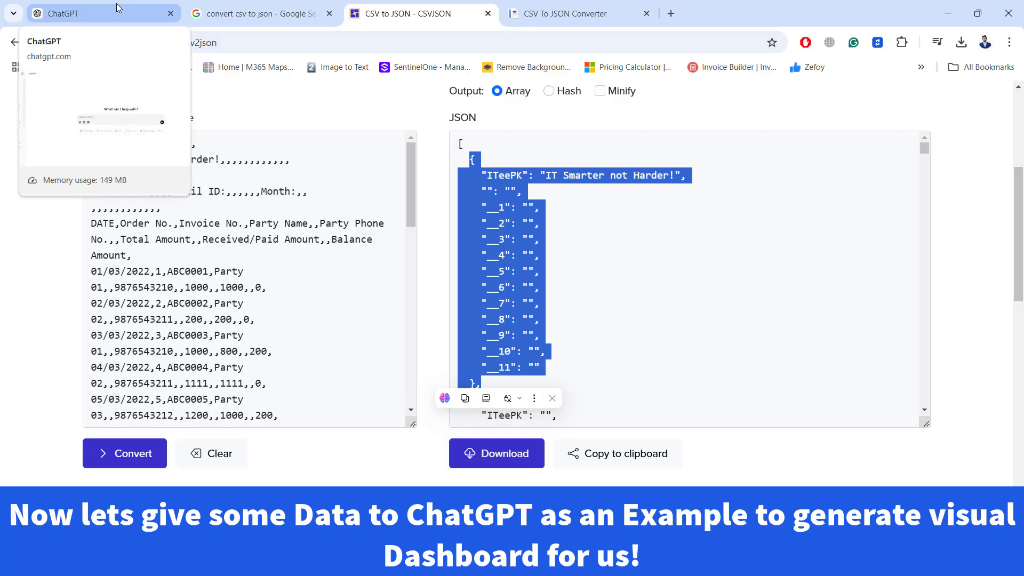
drag(469, 155, 475, 224)
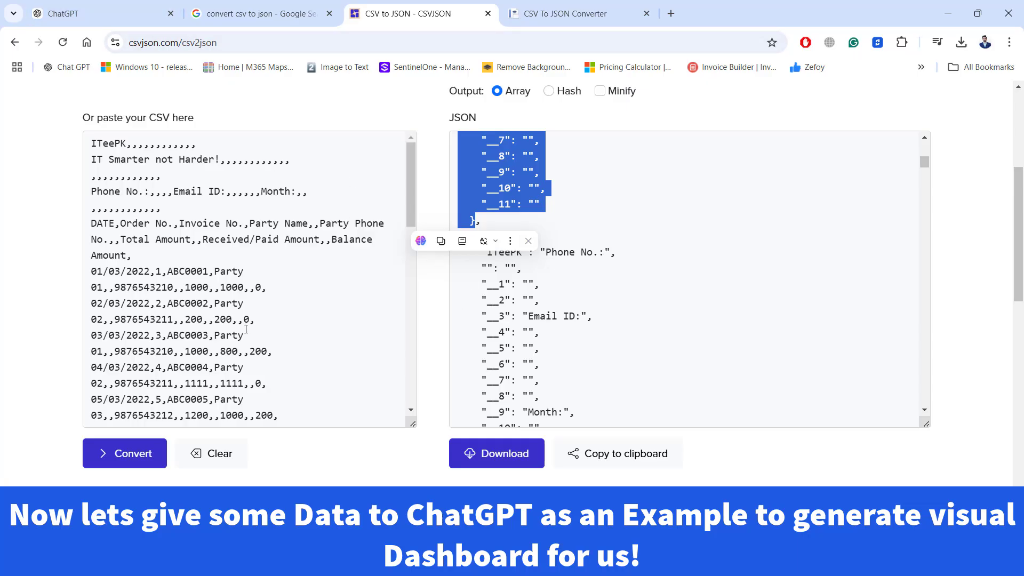
click(107, 12)
click(926, 138)
drag(925, 138, 926, 138)
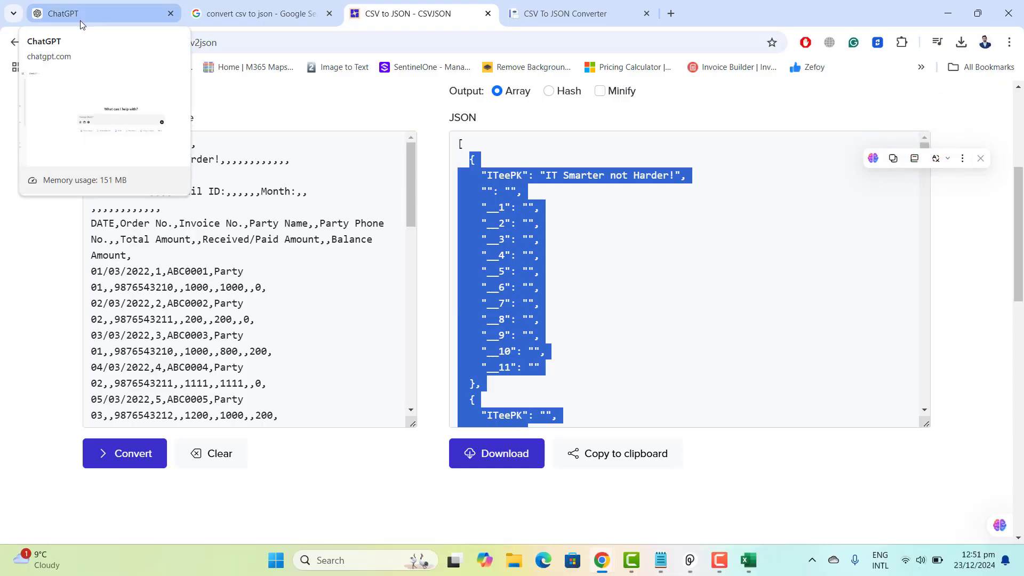
Paste the sample JSON records into a new ChatGPT message and start a fresh line below them
click(80, 20)
click(442, 299)
key(ctrl+v)
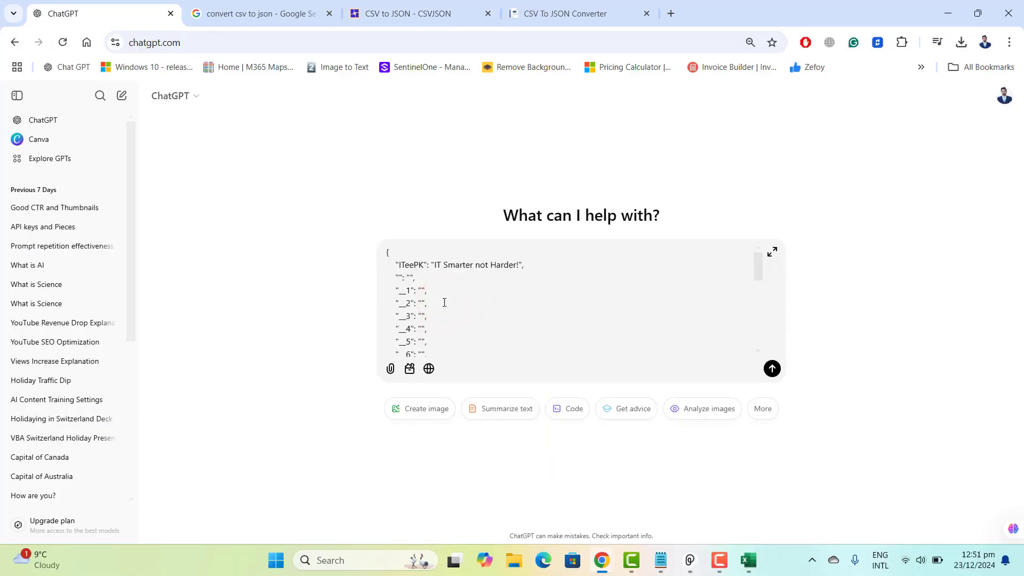
drag(759, 276, 759, 343)
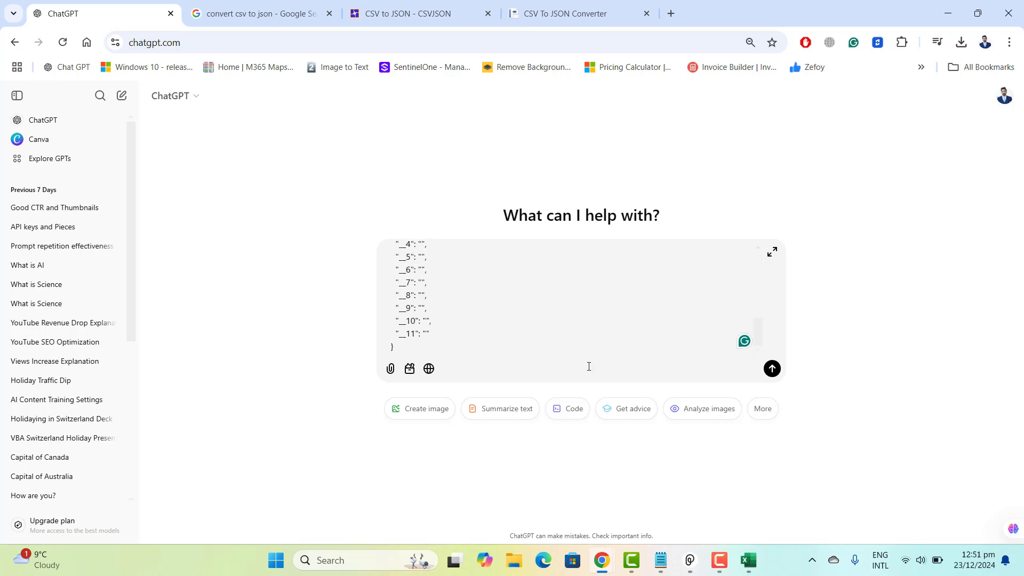
click(443, 351)
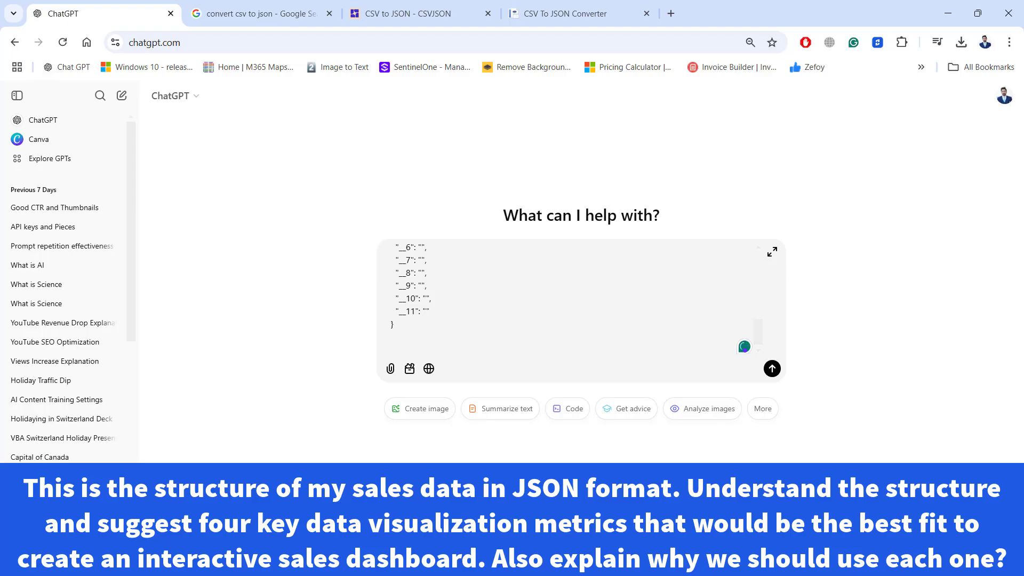
Ask ChatGPT to understand the JSON structure, suggest four key data visualization metrics for an interactive sales dashboard and explain why each should be used
text(This is the structure of my sales data in JSON format. Understand the structure and suggest five key data visualization metrics that would be the best fit to create an interactive sales dashboard. Also explain why we should use each one?)
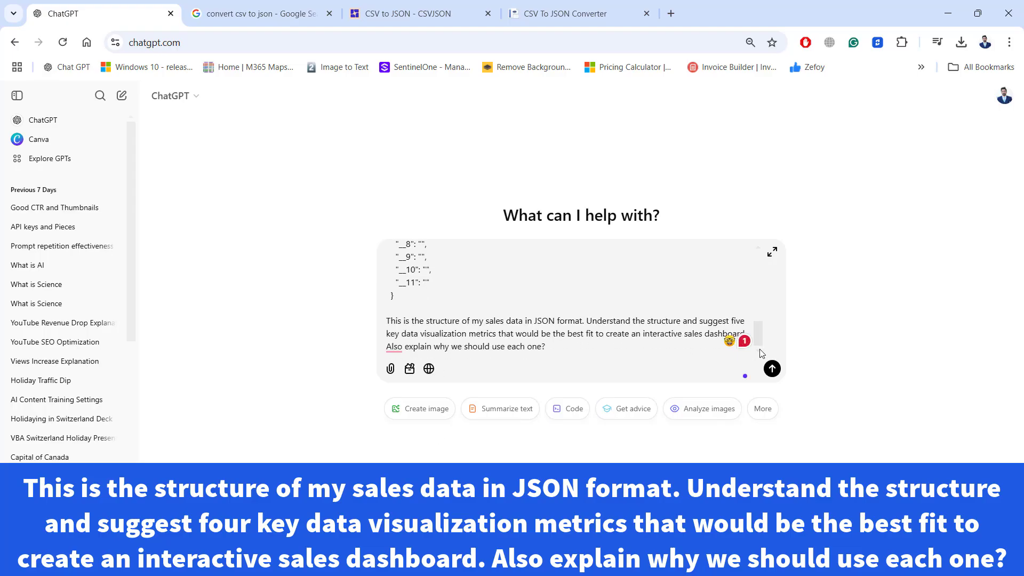
key(BackSpace)
key(BackSpace)
key(BackSpace)
key(BackSpace)
text(four)
click(562, 347)
key(Return)
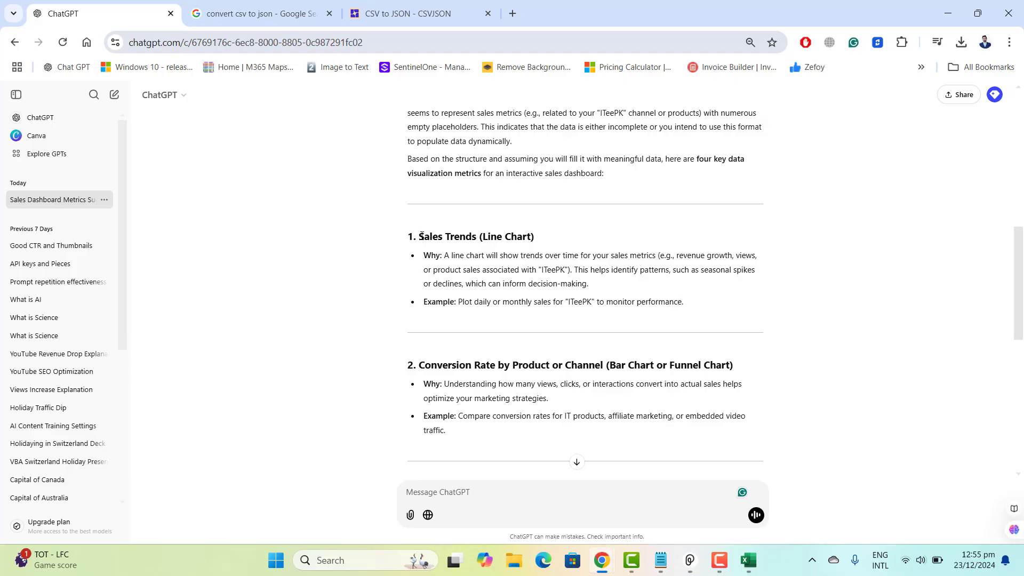
Review the four suggested visualization metrics, their chart types and reasons, and how they align with the dashboard's needs
drag(421, 236, 544, 236)
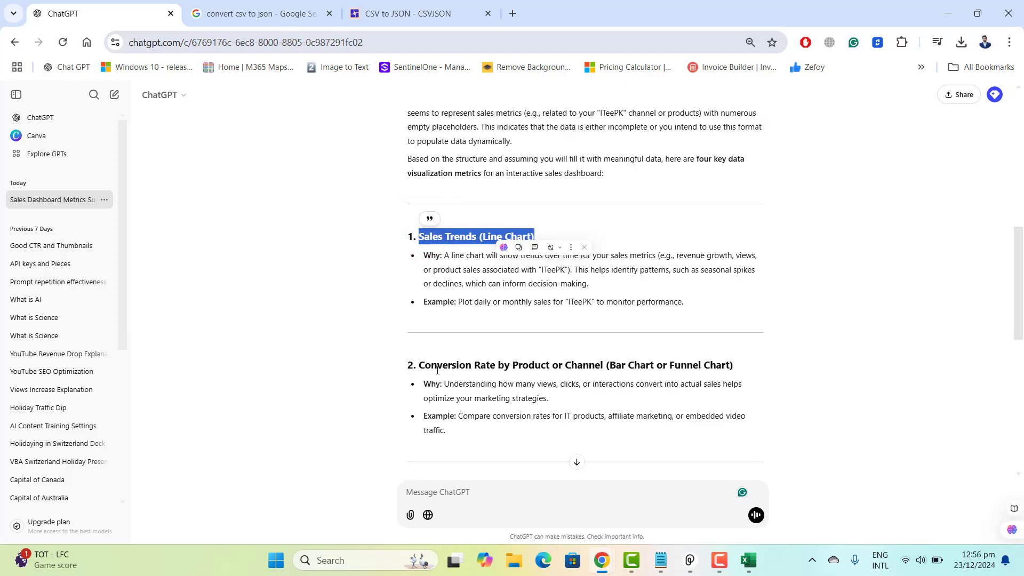
drag(417, 364, 763, 359)
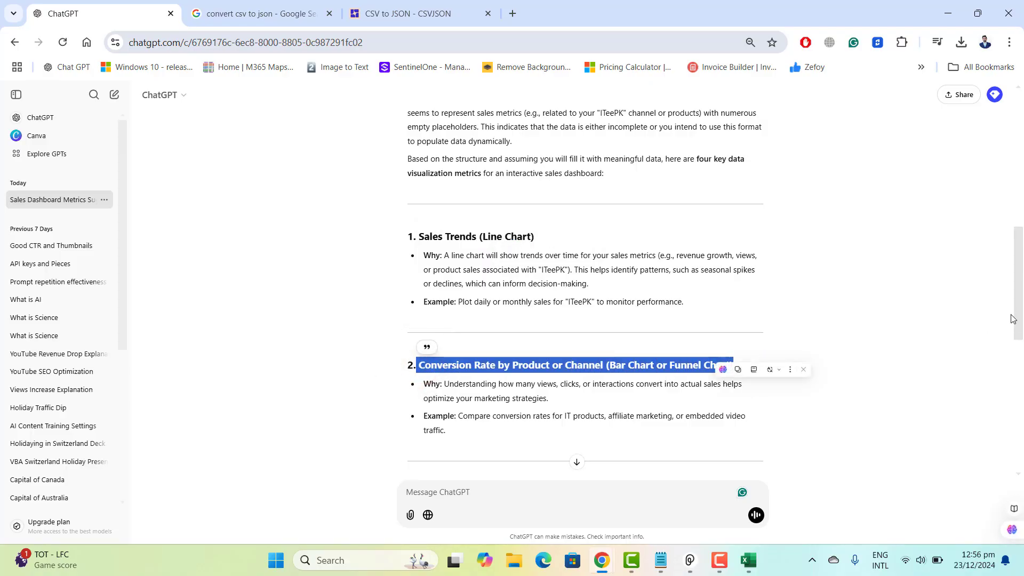
scroll(1019, 315, down, 3)
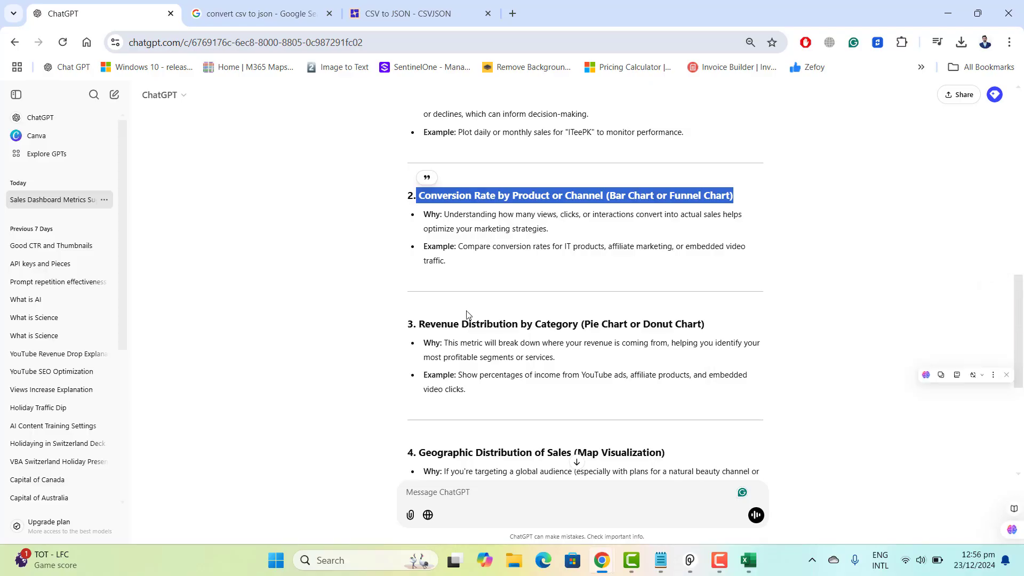
drag(421, 322, 738, 323)
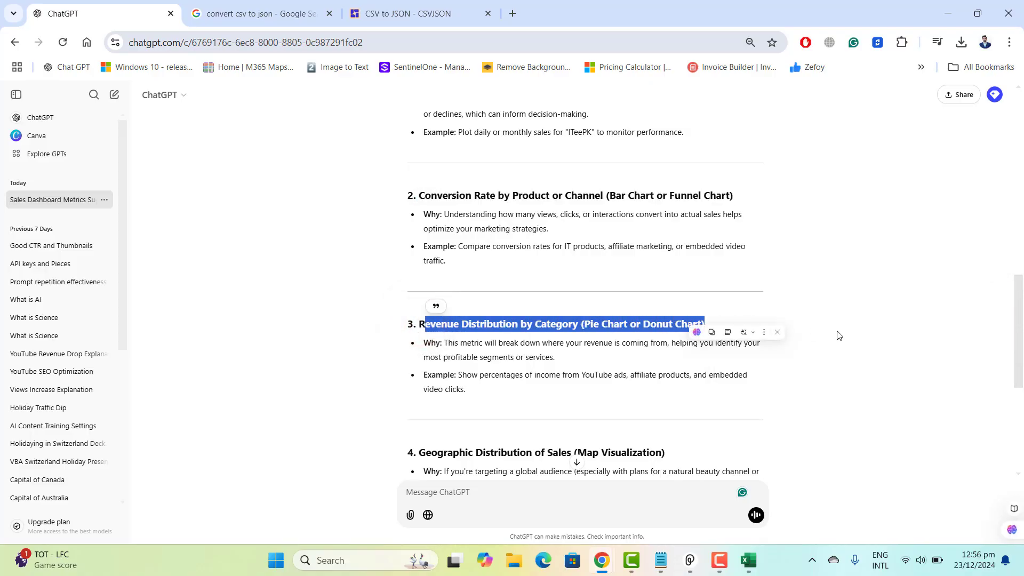
click(951, 361)
scroll(951, 362, down, 3)
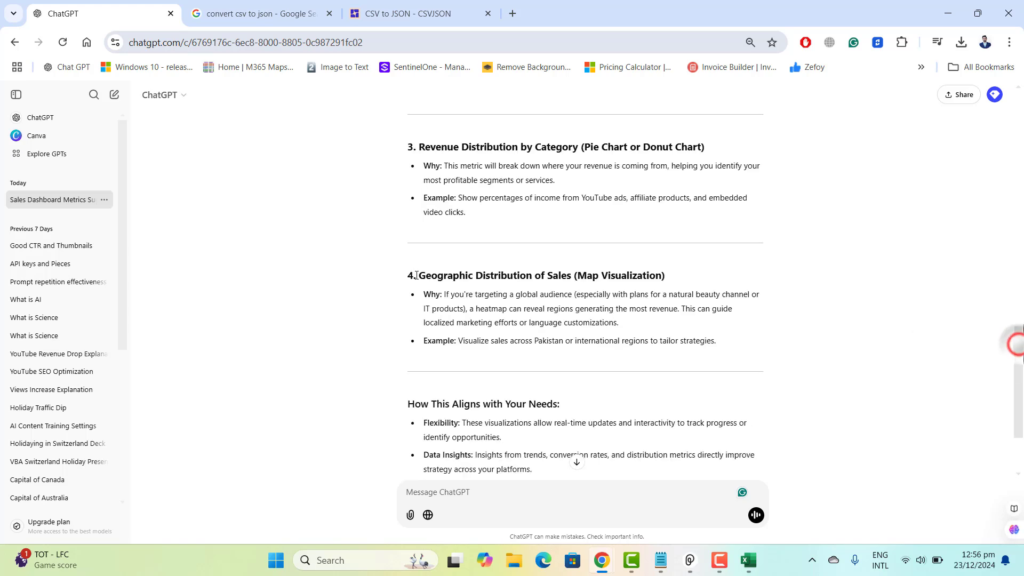
drag(417, 275, 676, 273)
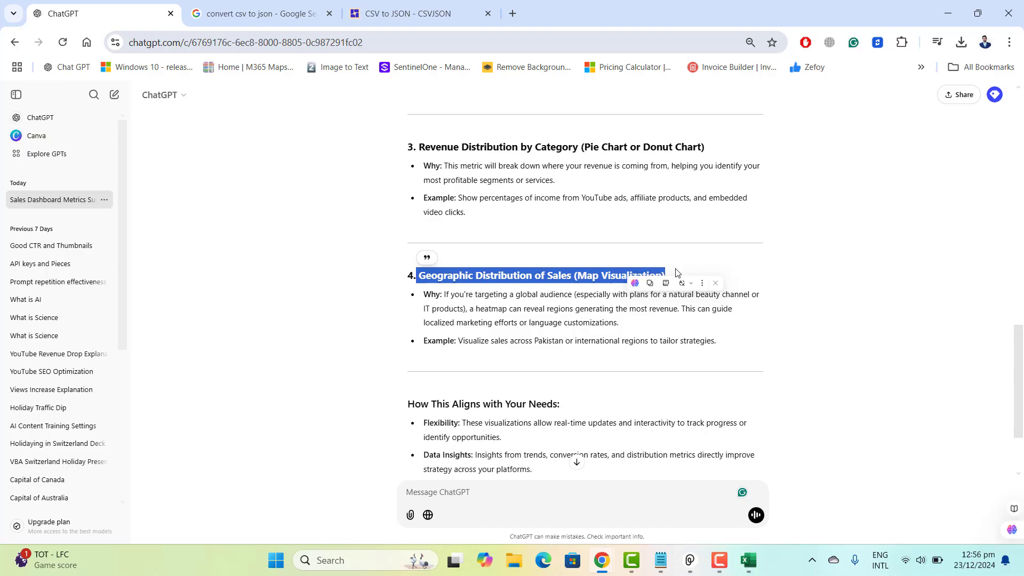
click(1001, 353)
scroll(1001, 353, down, 2)
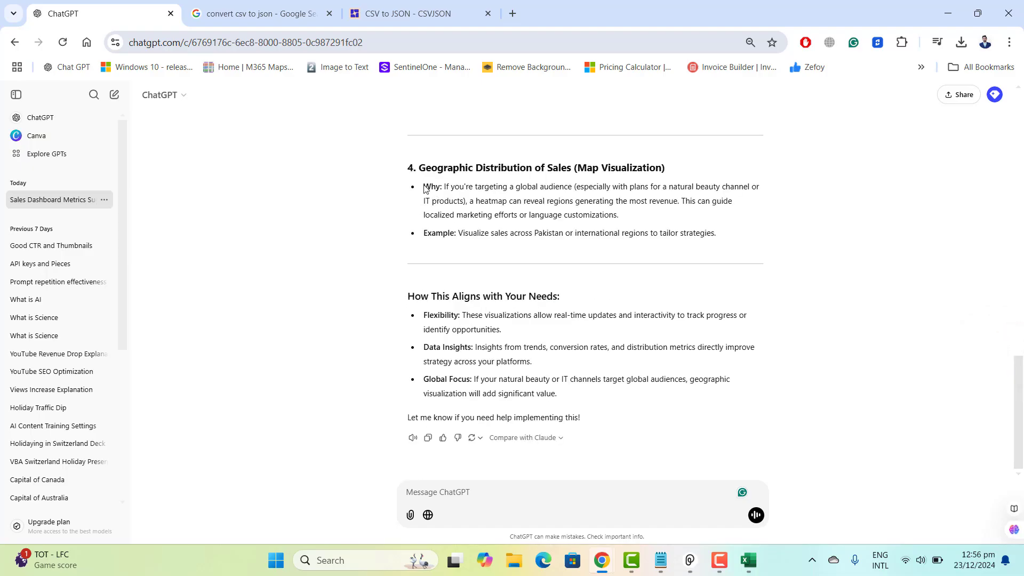
drag(425, 189, 464, 188)
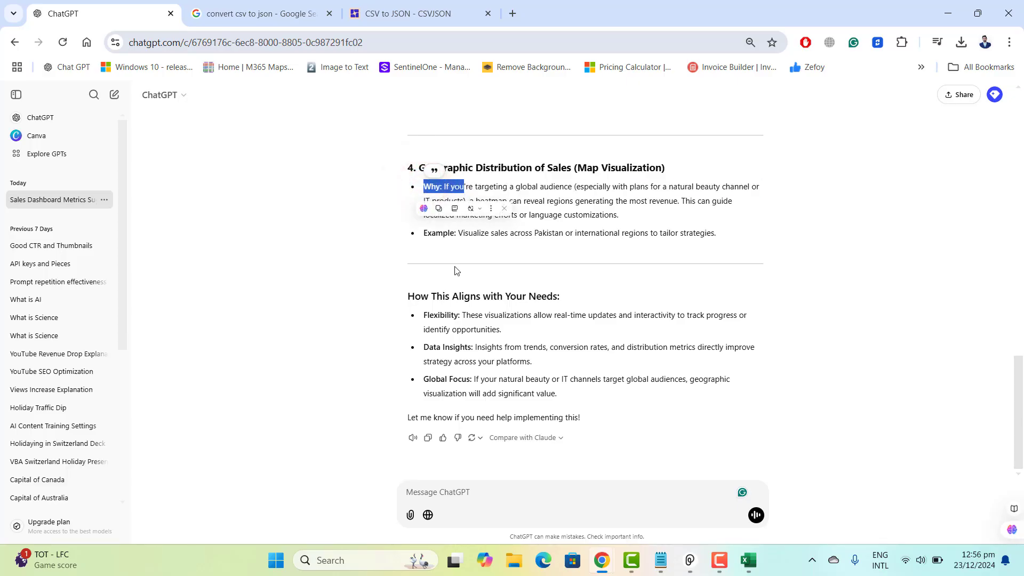
right_click(405, 302)
click(569, 302)
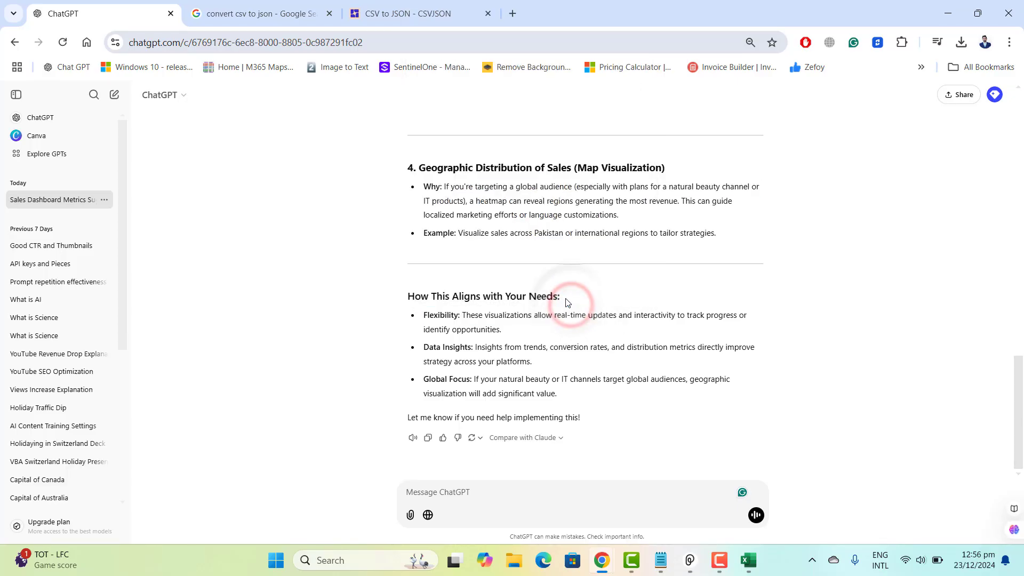
triple_click(566, 302)
click(553, 351)
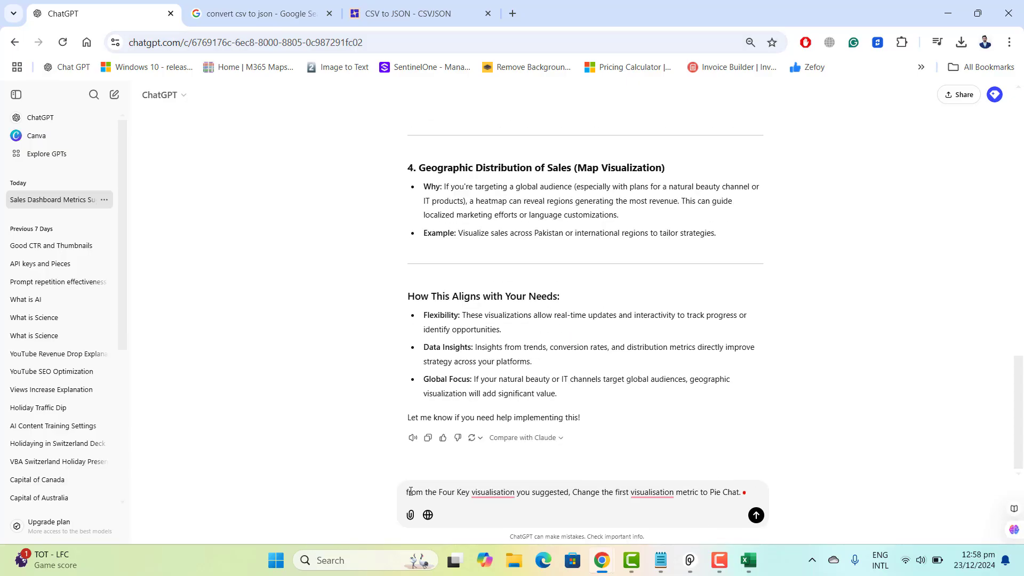
Ask ChatGPT to change the first of its four suggested visualisation metrics to a pie chart, capitalizing the message's opening word
click(410, 491)
key(BackSpace)
text(F)
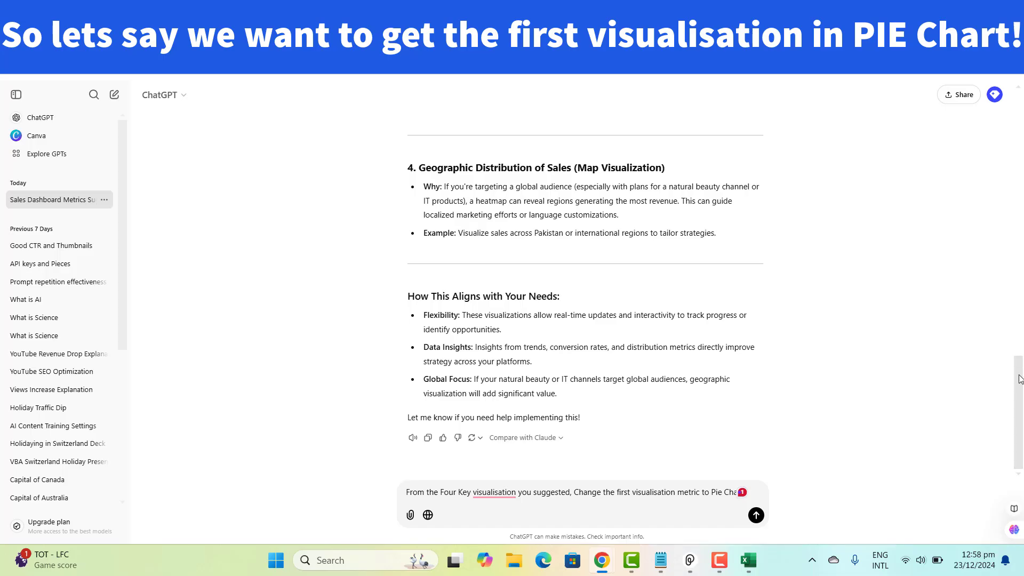
drag(1023, 374, 1022, 261)
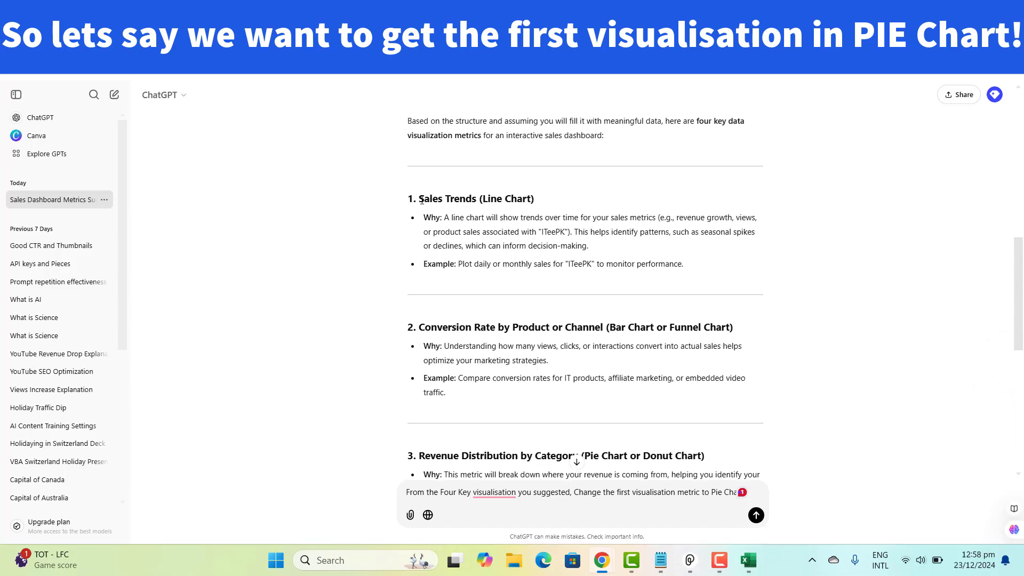
drag(421, 200, 554, 205)
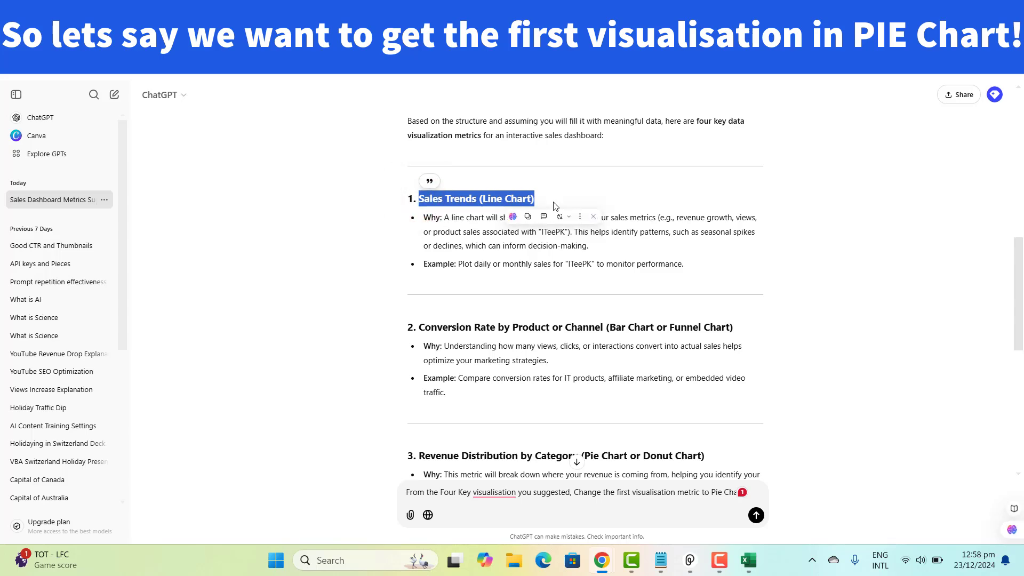
click(614, 193)
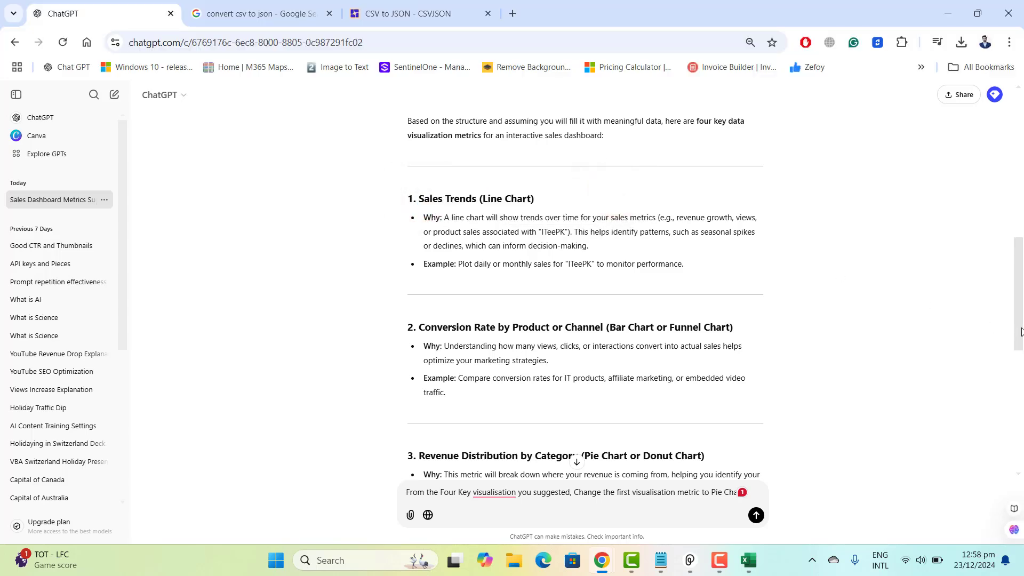
scroll(1020, 331, down, 10)
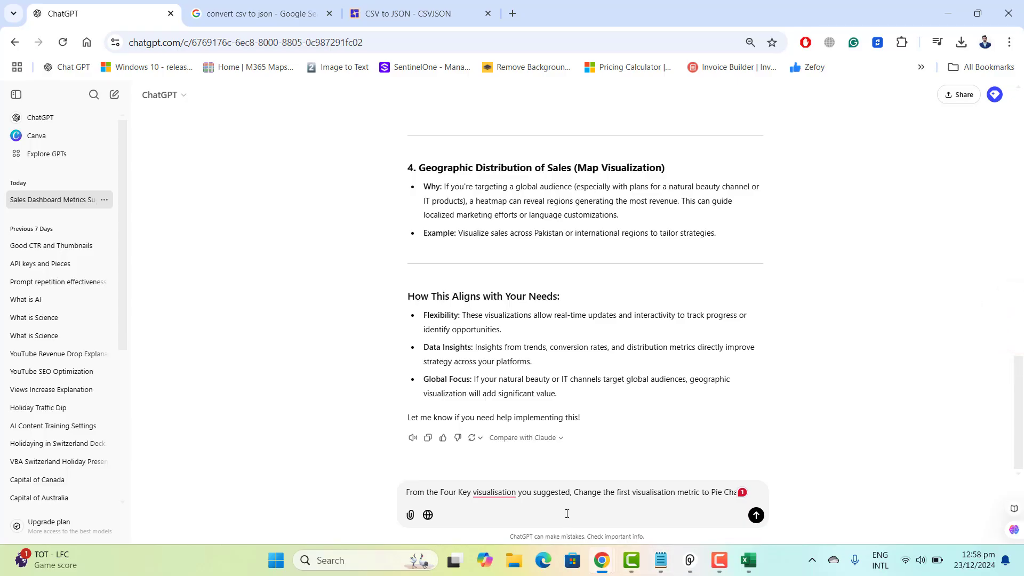
key(Return)
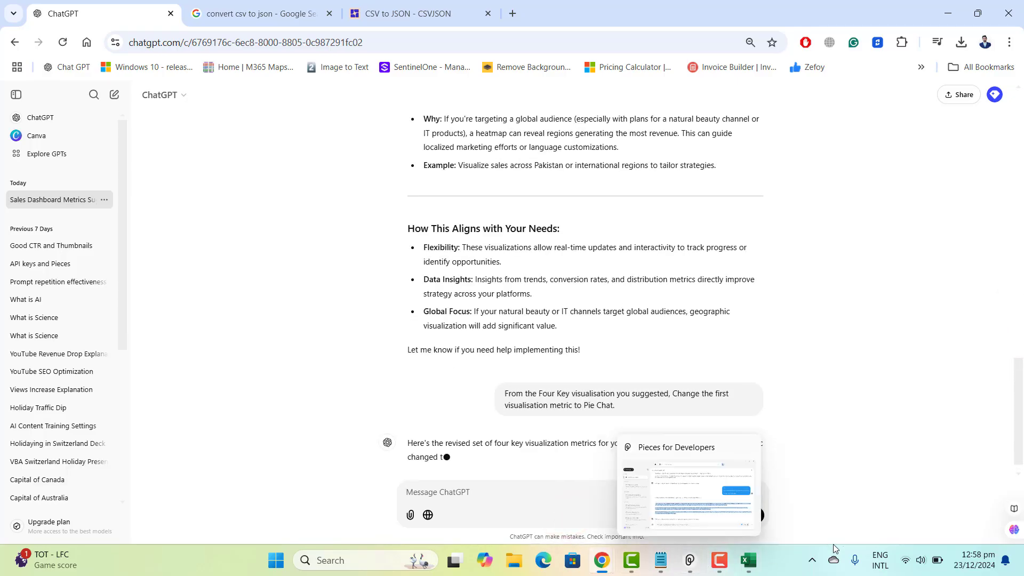
Examine the revised set of four metrics, checking the chart type of the first one and the remaining suggestions
scroll(1017, 373, down, 5)
scroll(1013, 367, down, 7)
scroll(1013, 367, up, 7)
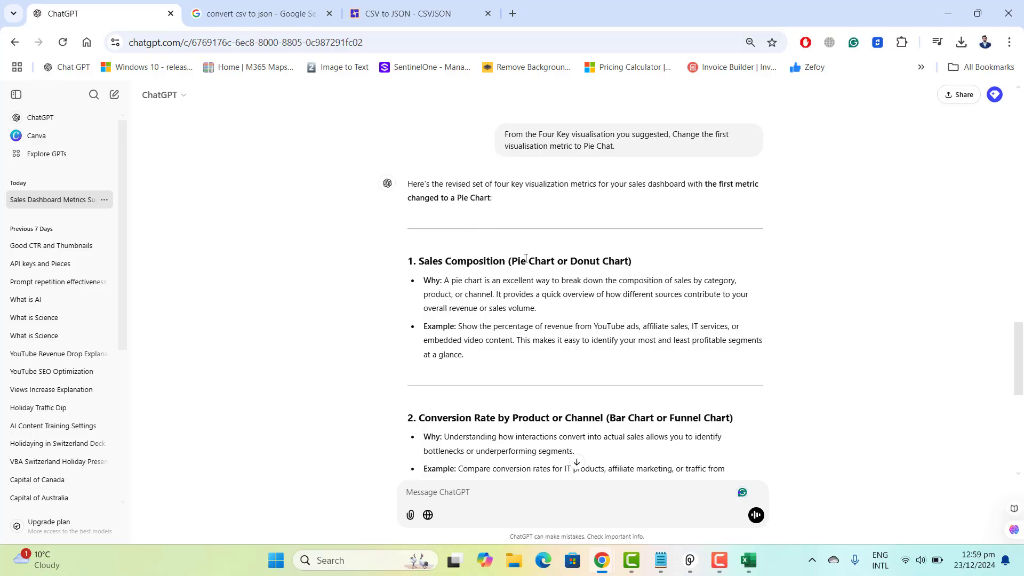
drag(511, 260, 557, 261)
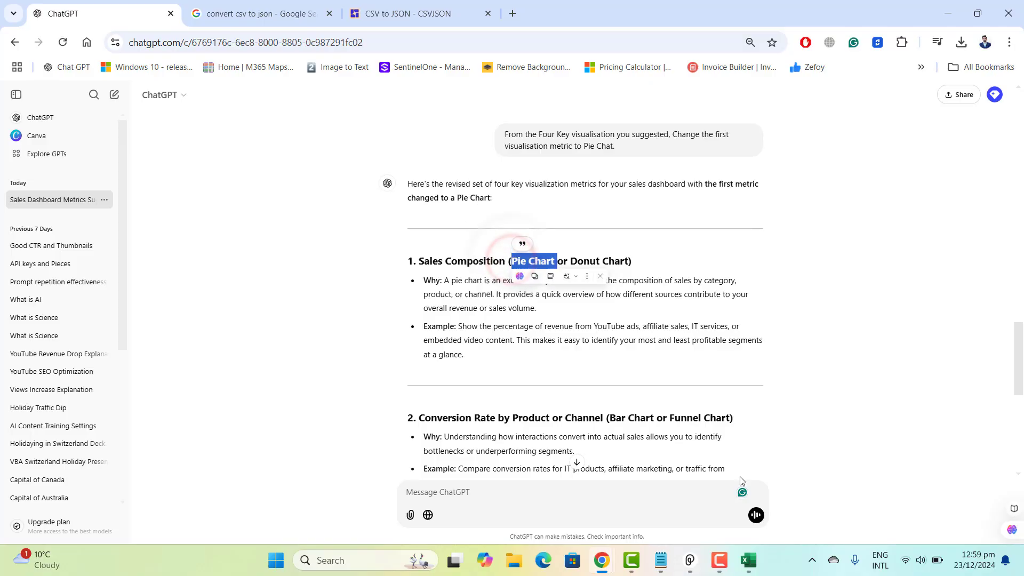
mouse_move(709, 573)
click(577, 462)
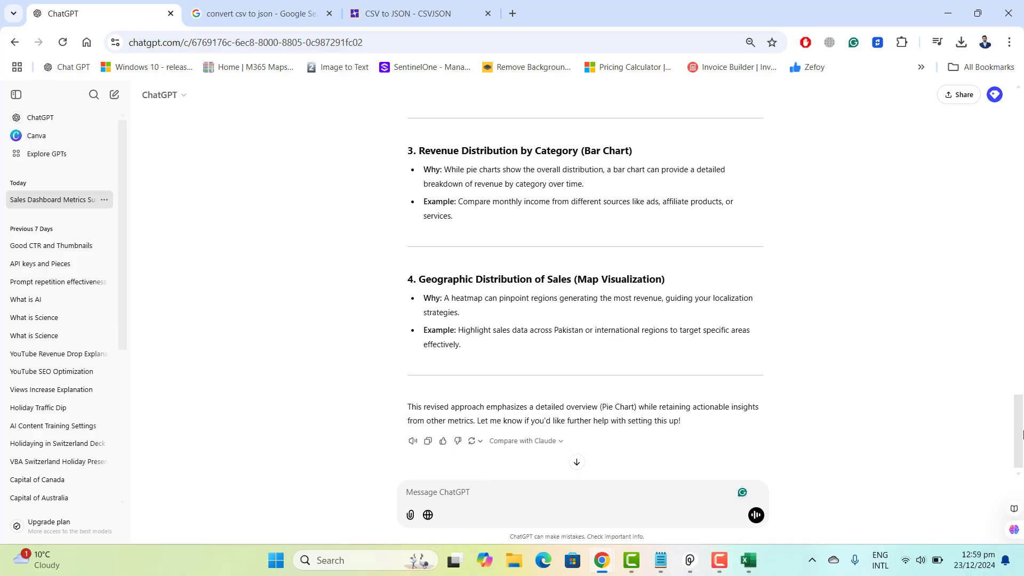
drag(1021, 438, 1020, 397)
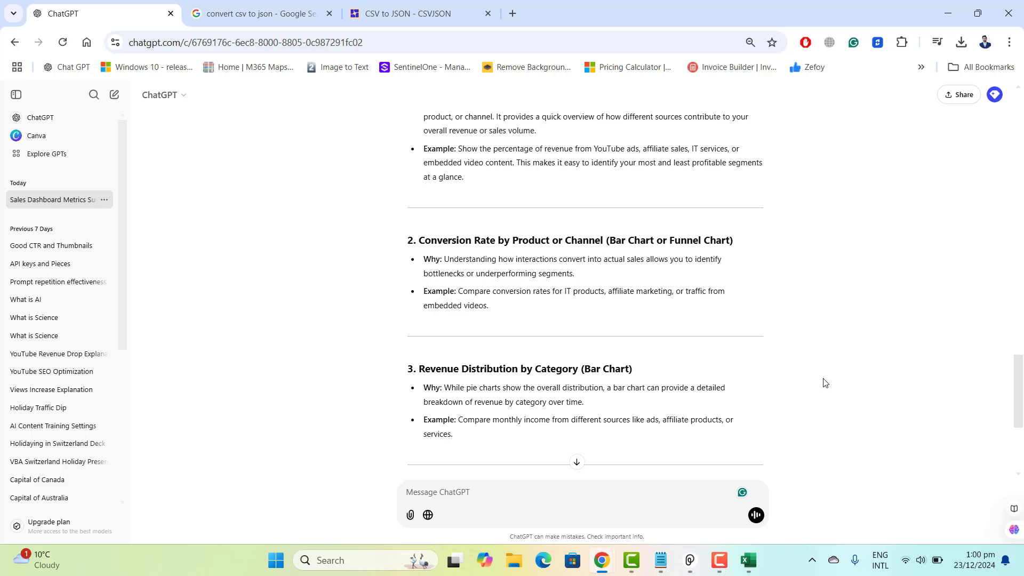
drag(1017, 407, 1021, 459)
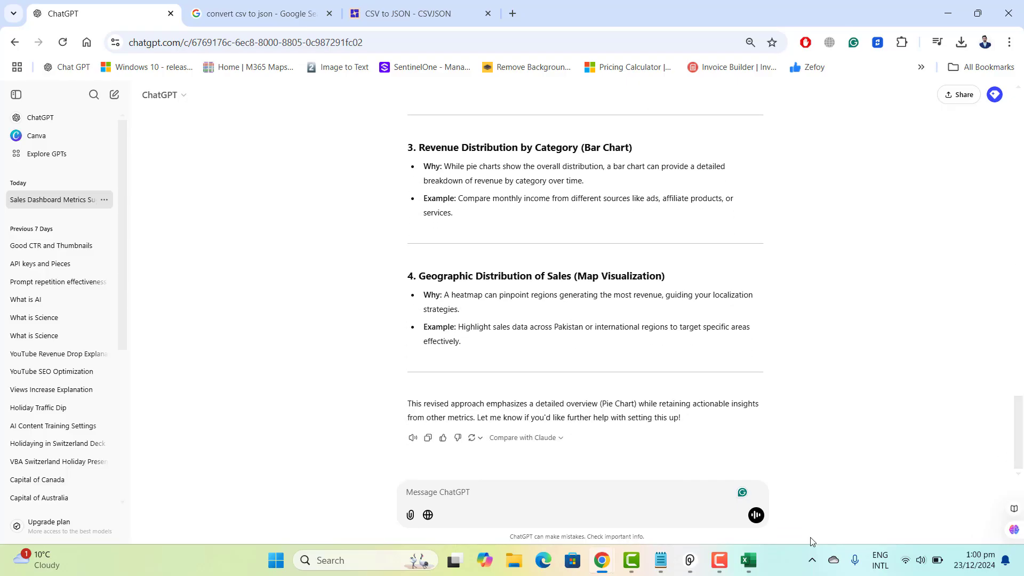
Request an interactive sales performance dashboard with the five key visualizations in HTML and JavaScript, using the latest Plotly.js CDN and generated from a locally uploaded JSON file
click(719, 560)
click(456, 495)
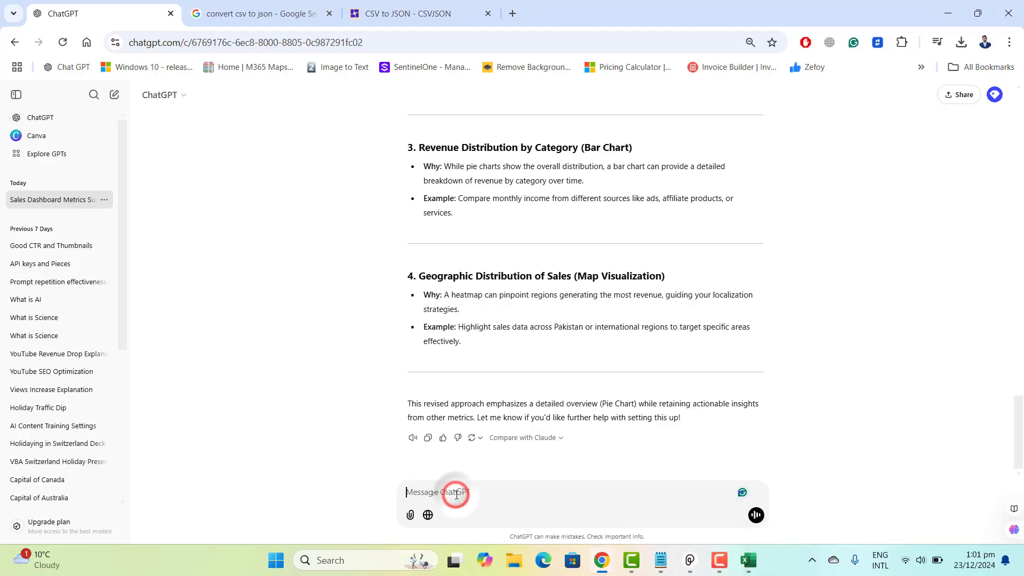
text(Now, I want you to create an interactive sales performance dashboard with the five key visualizations using HTML and JavaScript. Use the latest version of Plotly.js CDN and include an upload feature so that we can upload the JSON file. It should generate the dashboard based on the uploaded data. Note: I need to upload the sales data from my local computer, and it should create the dashboard based on that data.)
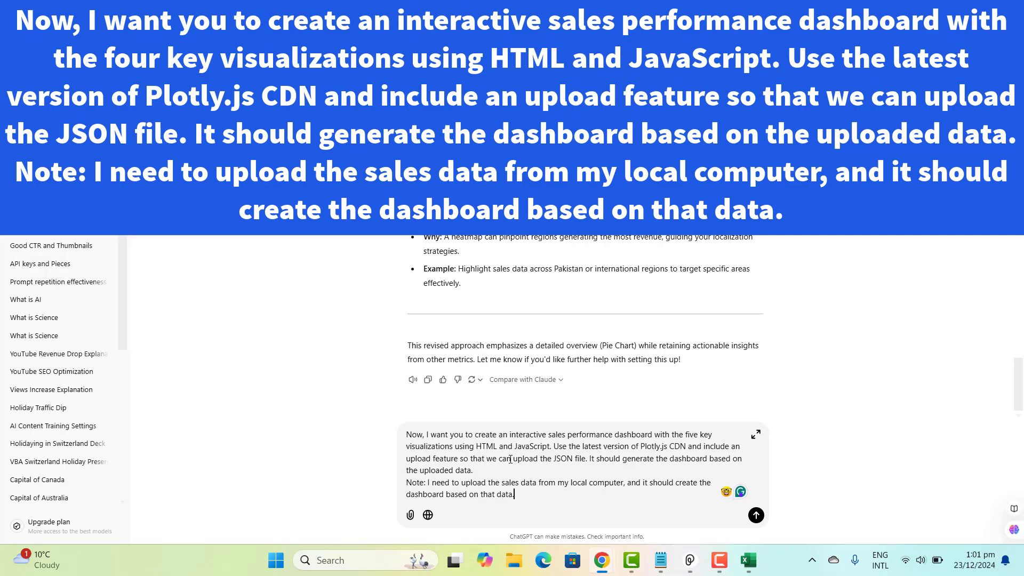
key(Return)
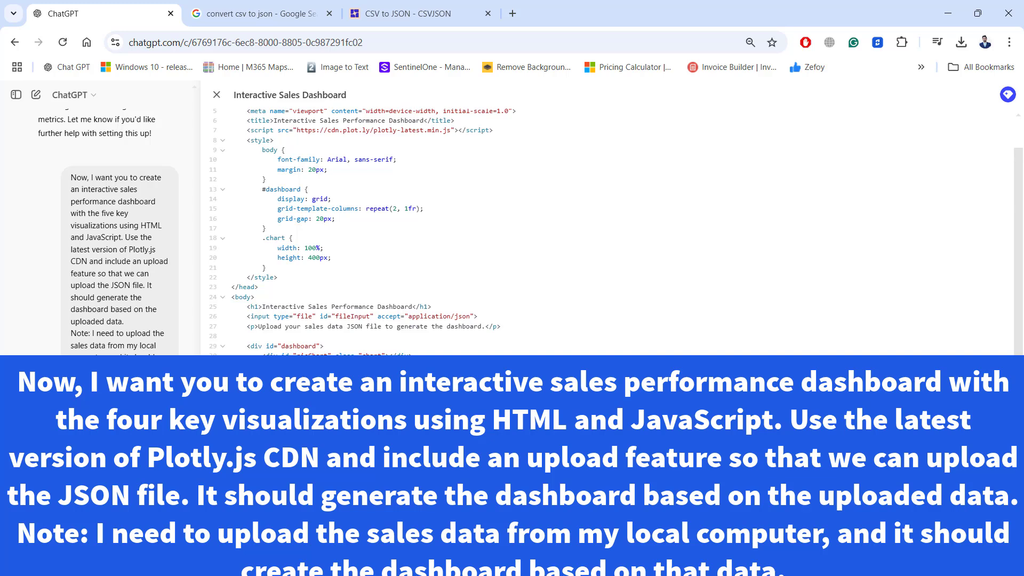
Ask ChatGPT to provide the generated dashboard code as a downloadable HTML file, regenerating the response
drag(757, 318, 758, 221)
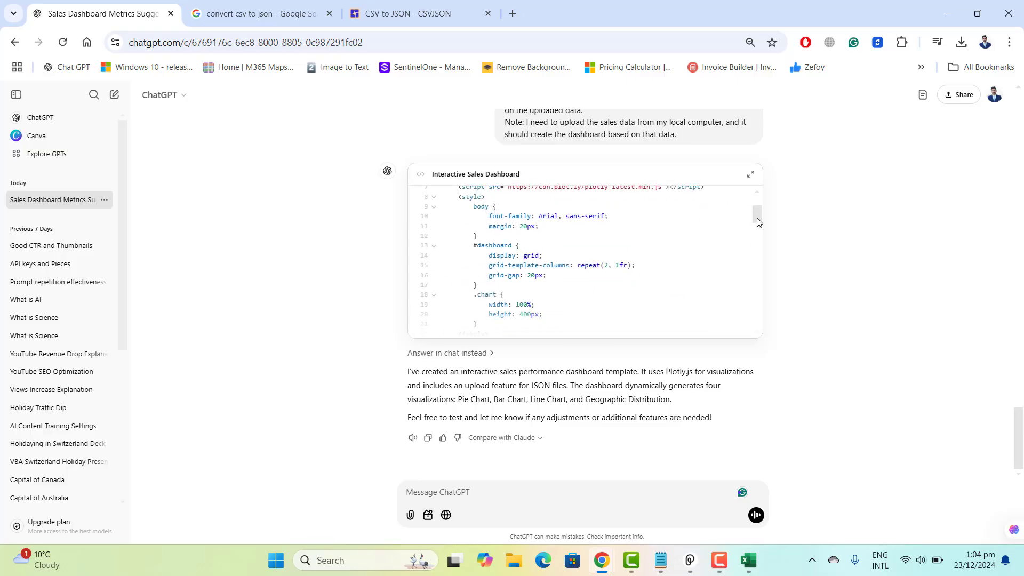
drag(759, 221, 757, 303)
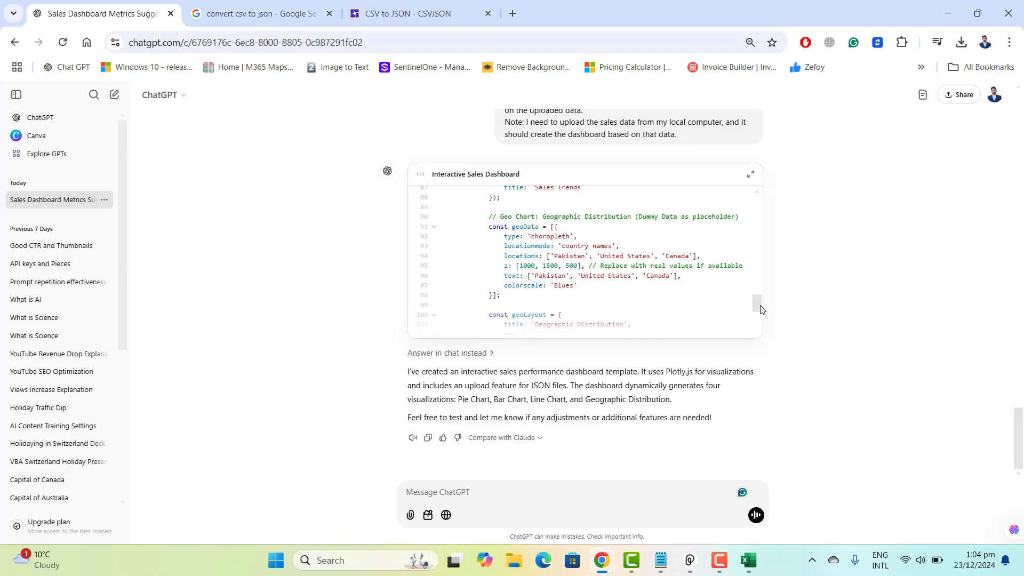
click(758, 303)
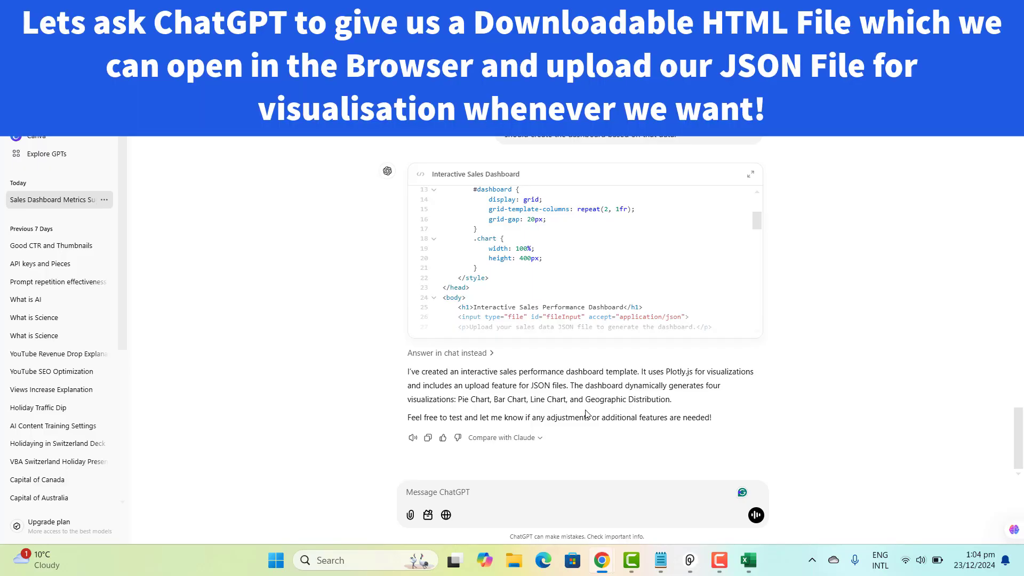
click(720, 559)
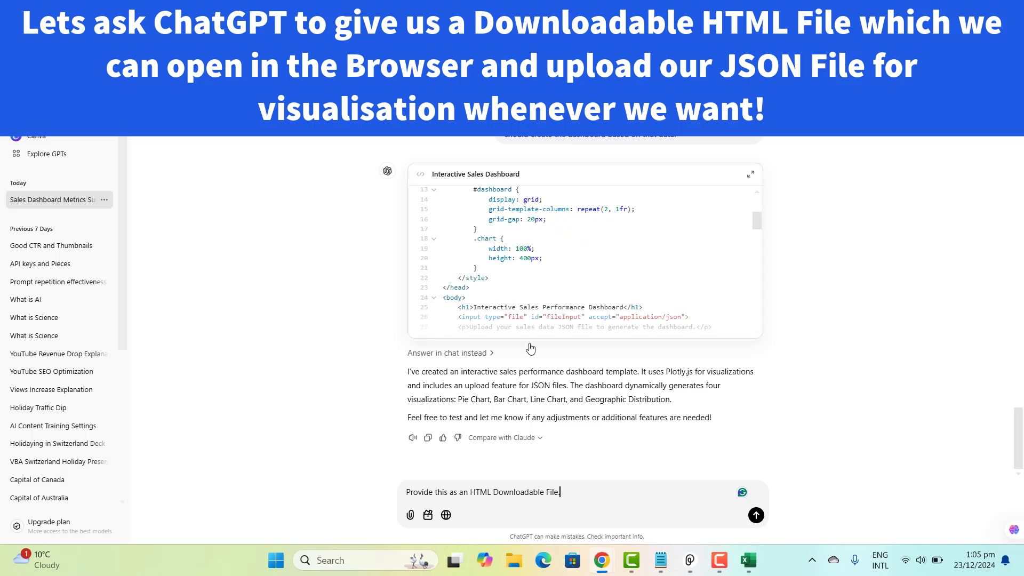
click(755, 516)
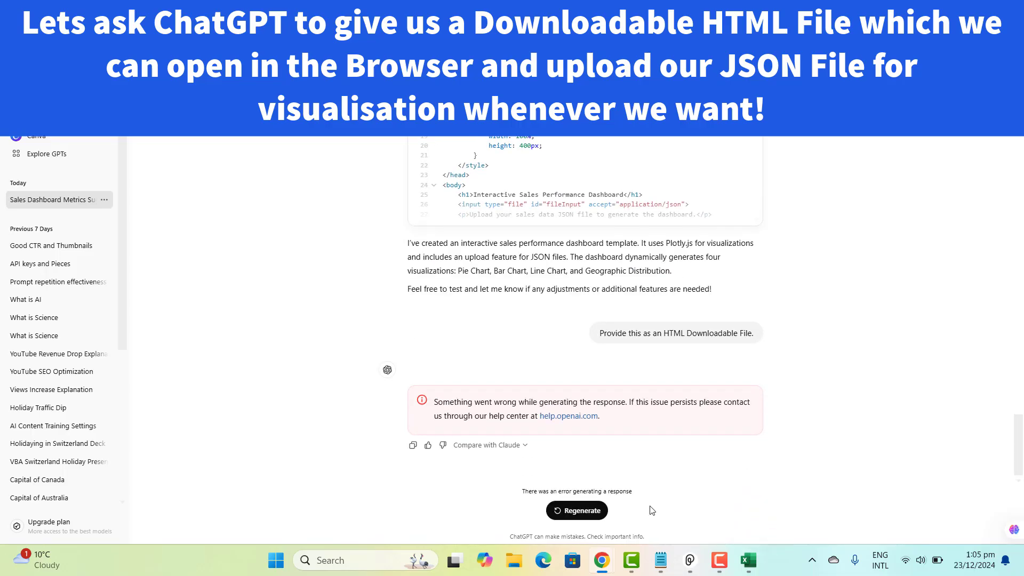
click(579, 508)
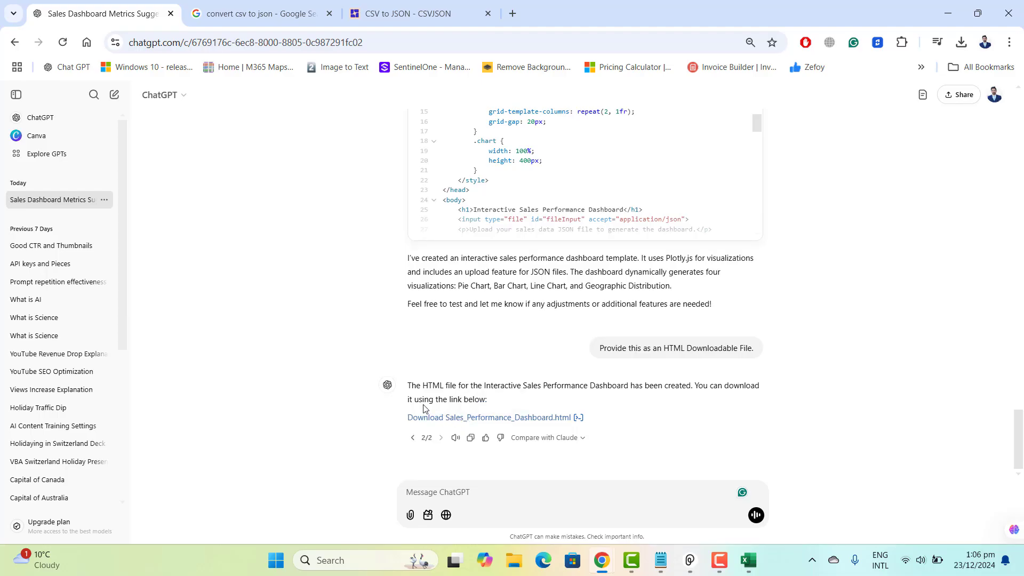
Download the dashboard to the Desktop folder as an HTML document named Sales_Performance_Dashboard
click(550, 418)
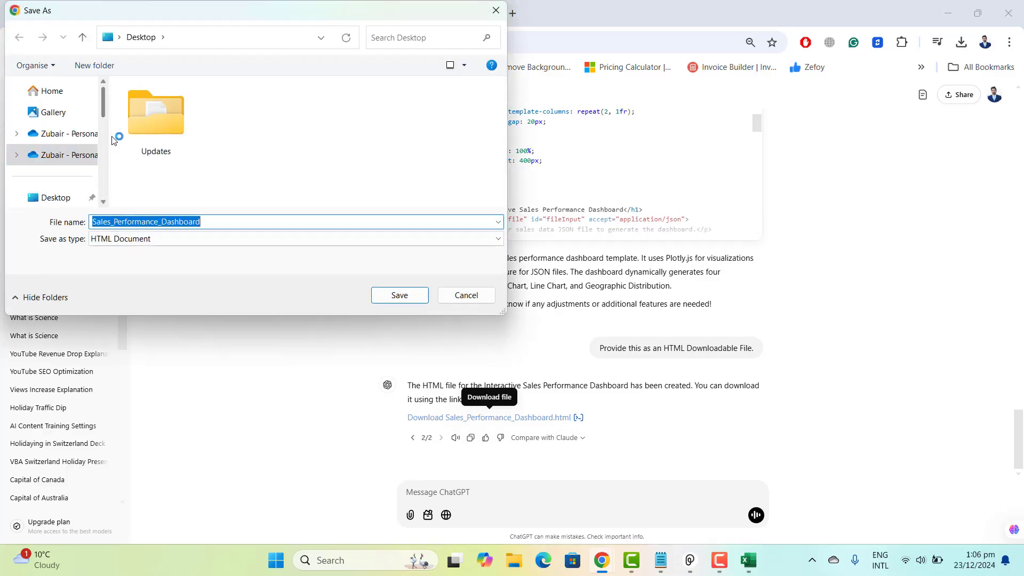
click(103, 116)
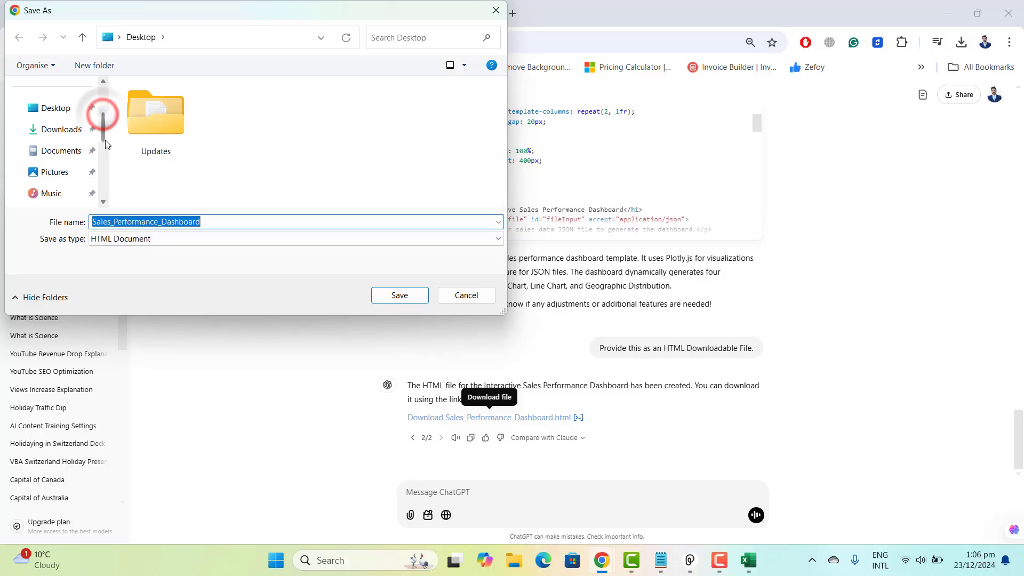
click(58, 114)
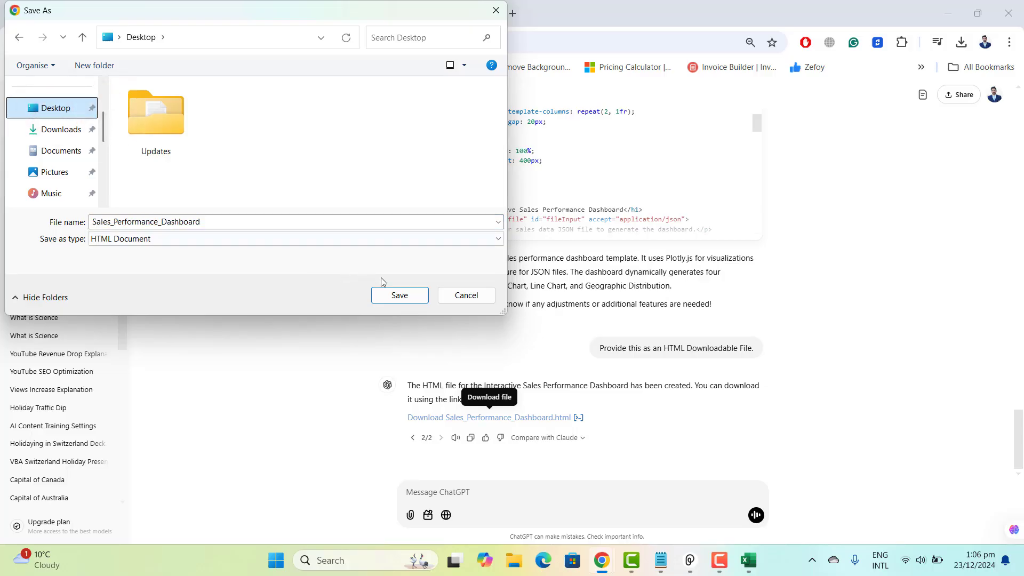
click(397, 296)
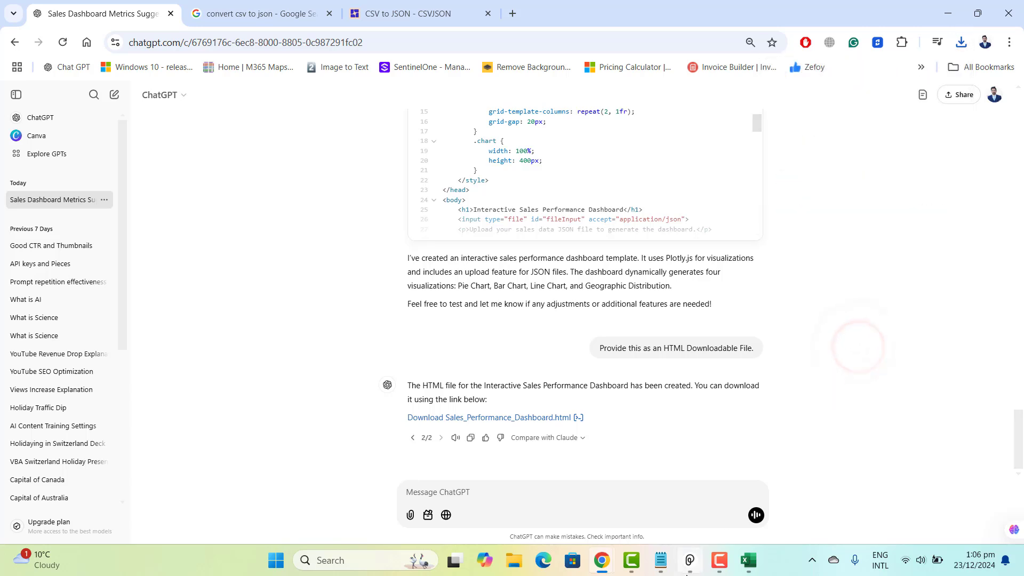
mouse_move(622, 565)
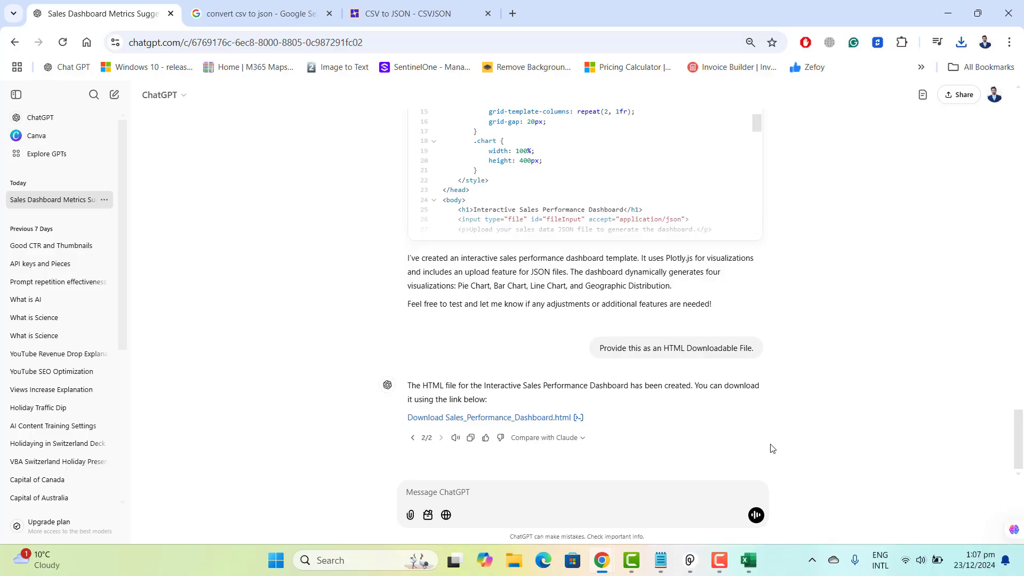
Open the downloaded Sales_Performance_Dashboard HTML file from the desktop and load csvjson.json into it
click(720, 561)
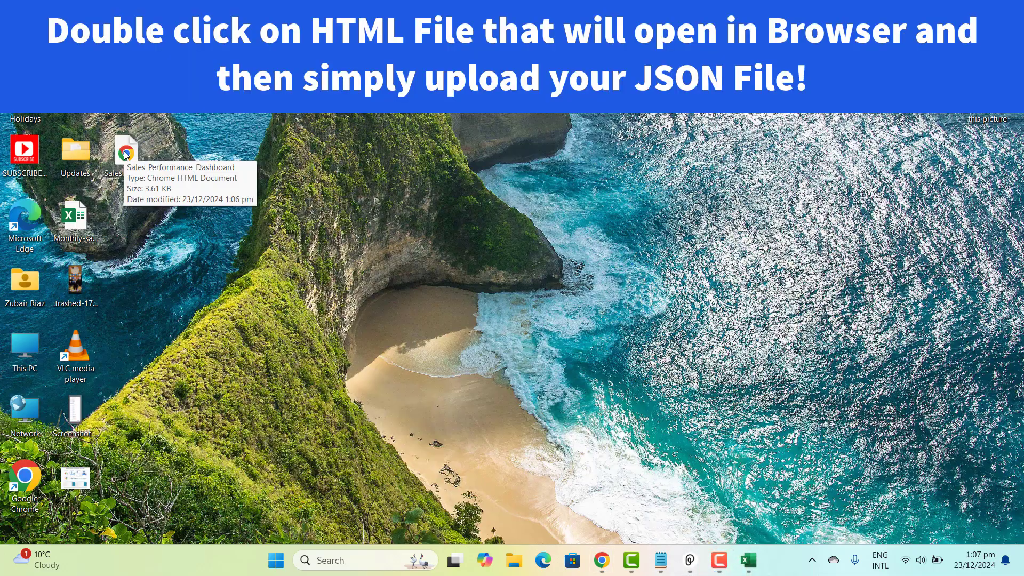
double_click(126, 154)
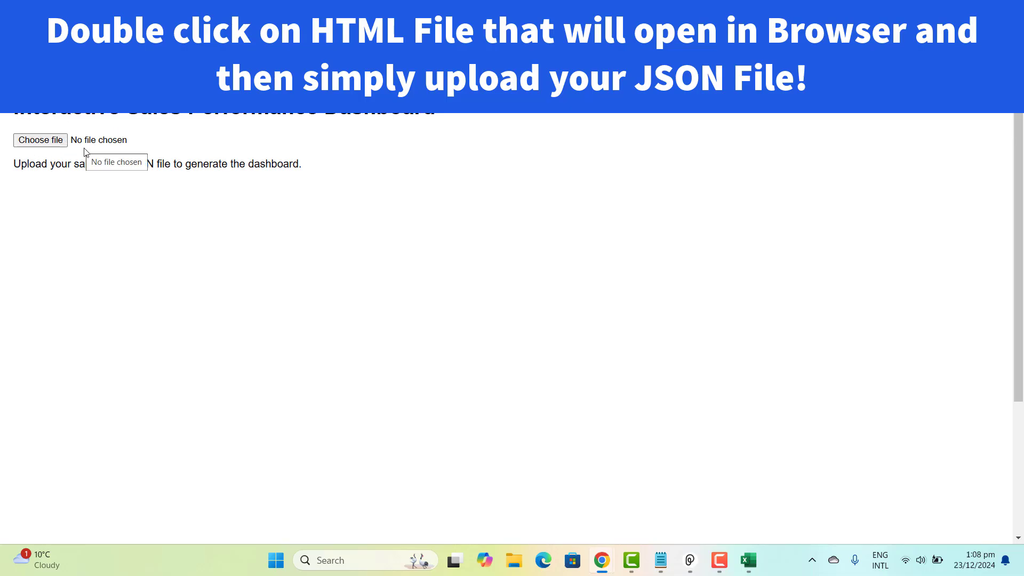
drag(14, 163, 328, 162)
click(350, 159)
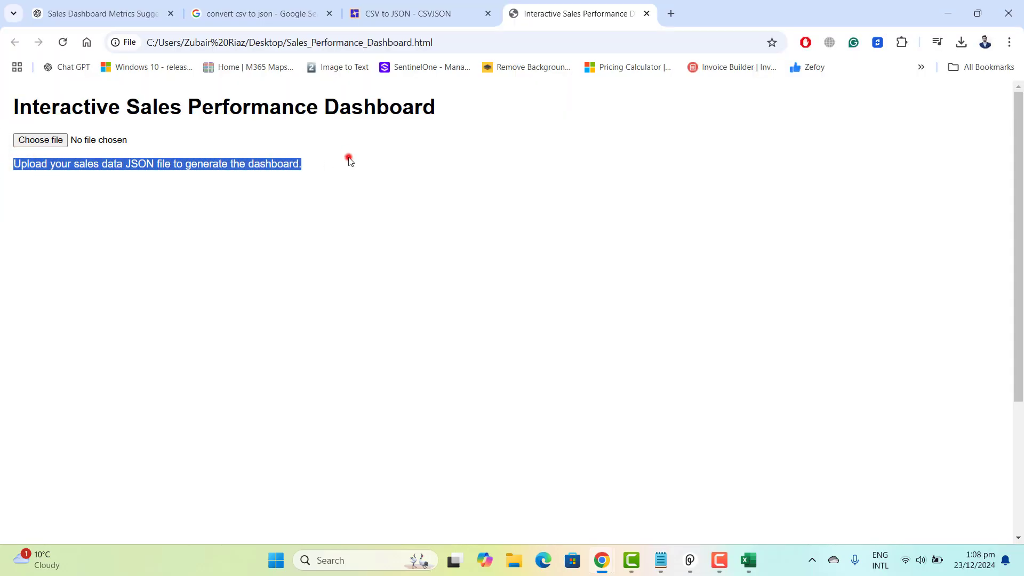
click(719, 560)
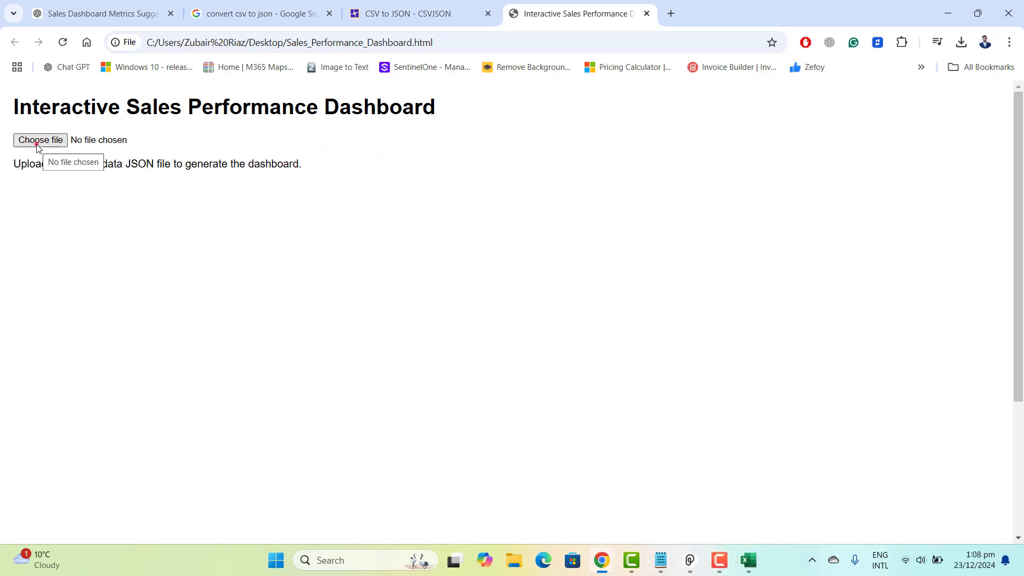
click(38, 144)
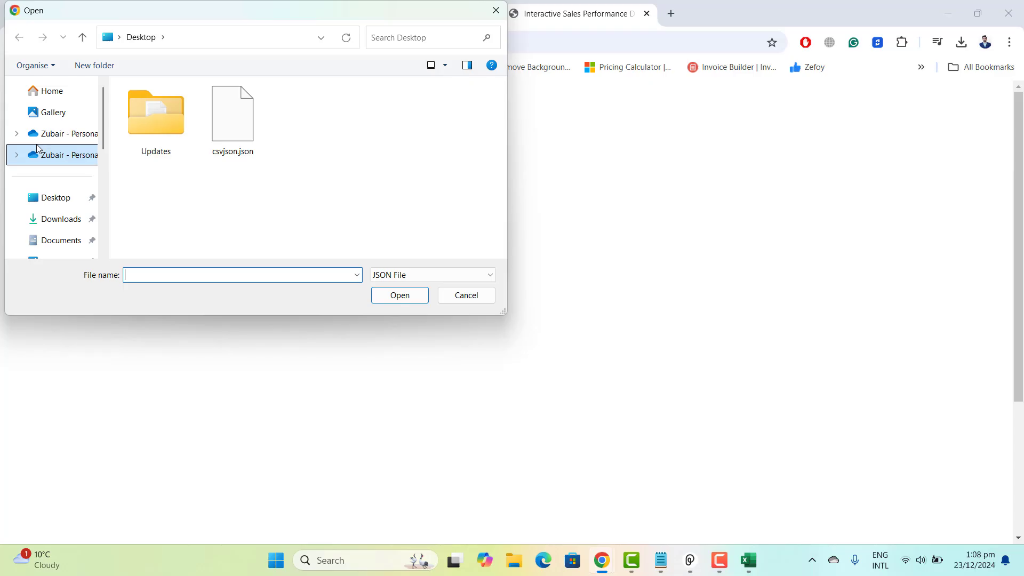
double_click(228, 143)
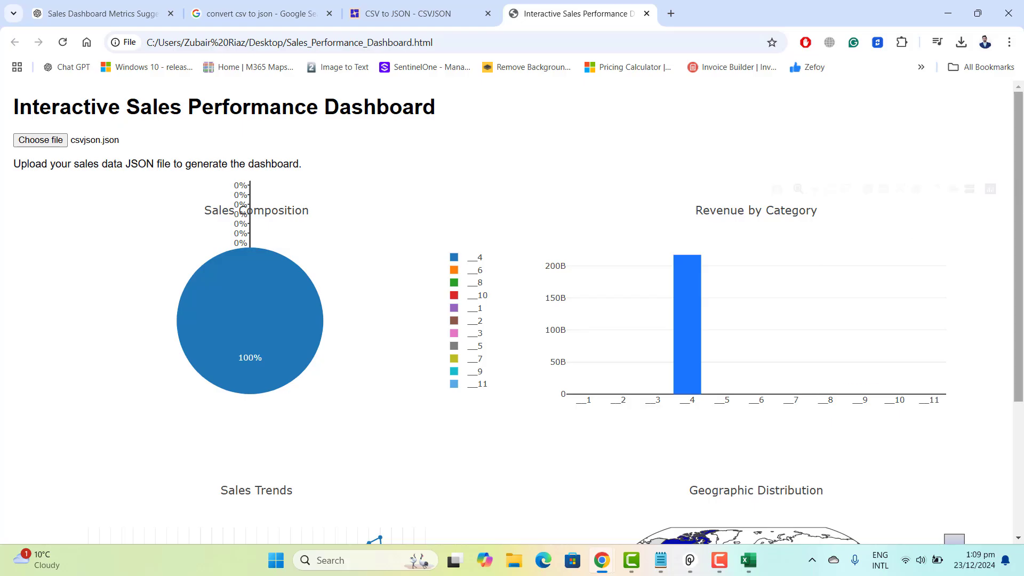
Examine the generated sales composition, revenue by category, sales trends and geographic distribution charts
key(ctrl+minus)
key(ctrl+minus)
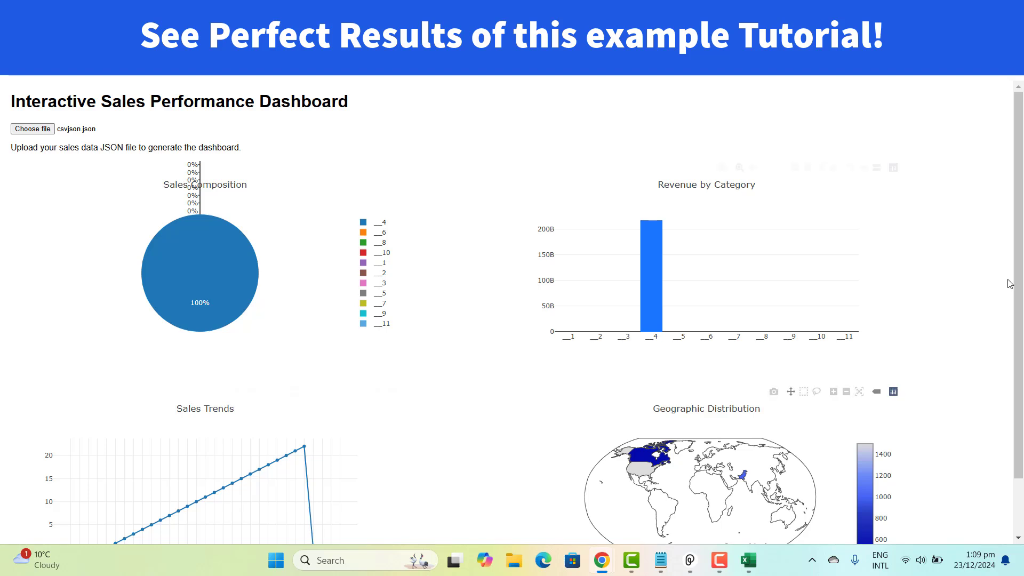
scroll(1019, 277, down, 1)
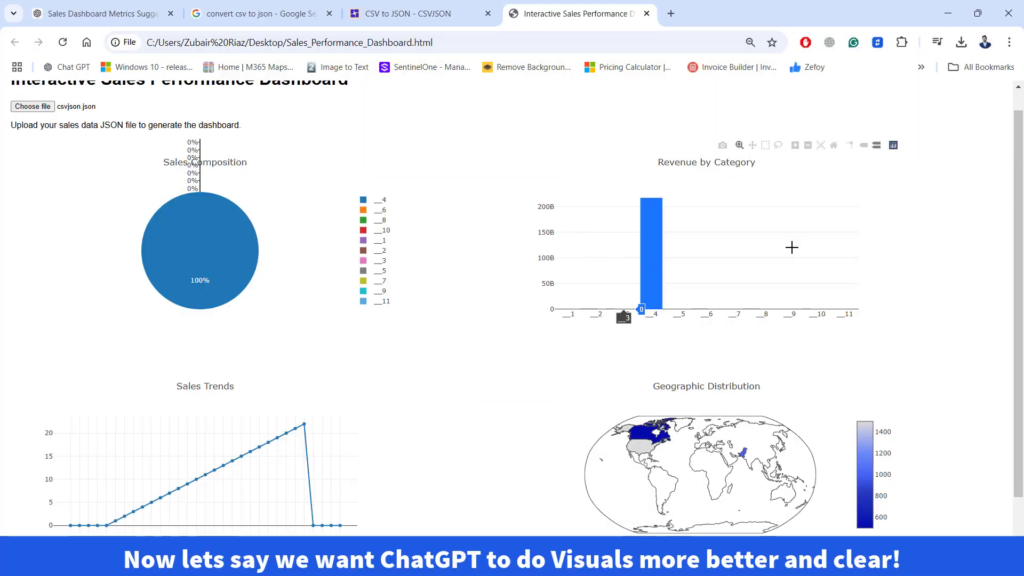
drag(1013, 234, 1019, 282)
scroll(1020, 283, down, 1)
scroll(800, 240, up, 2)
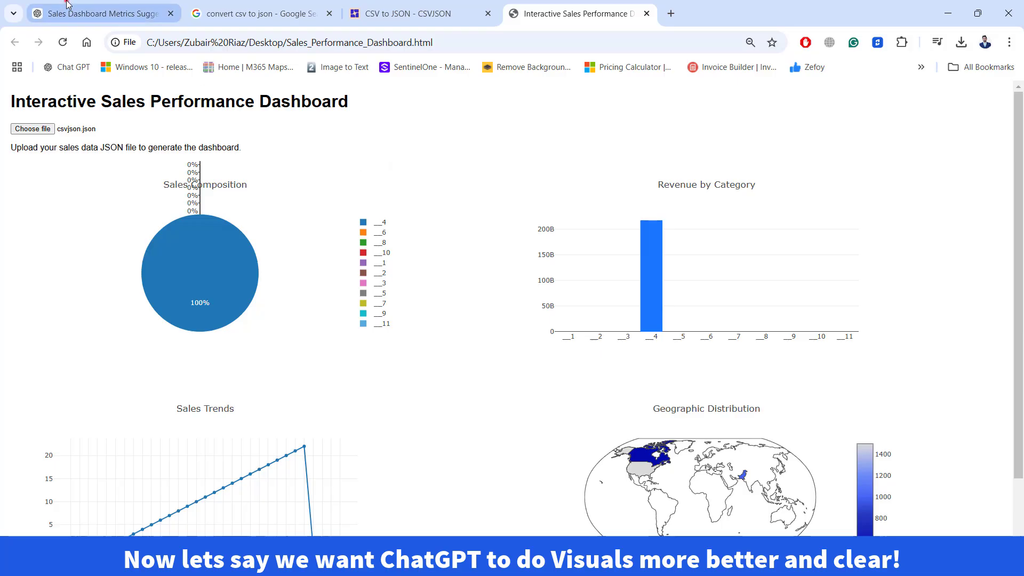
Ask ChatGPT for a downloadable HTML version with 40% chart padding width and icy blue background, and save it as Sales_Performance_Dashboard_Updated-1
click(85, 13)
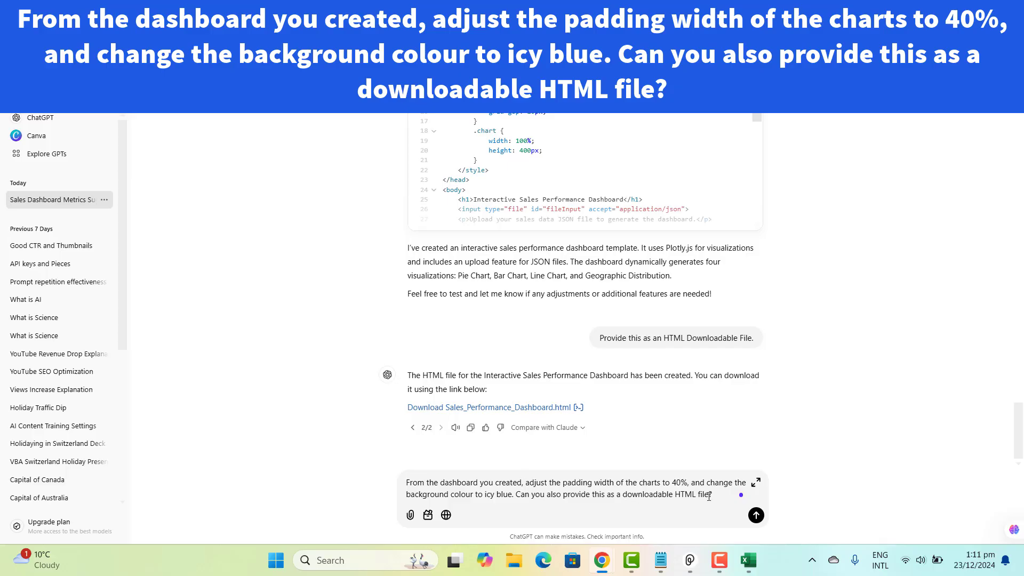
click(755, 515)
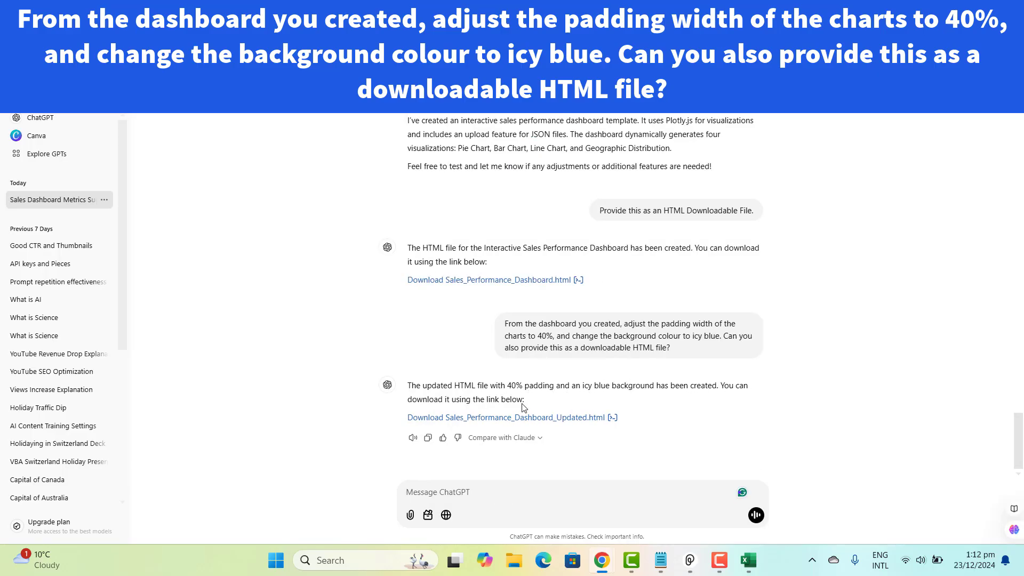
click(558, 419)
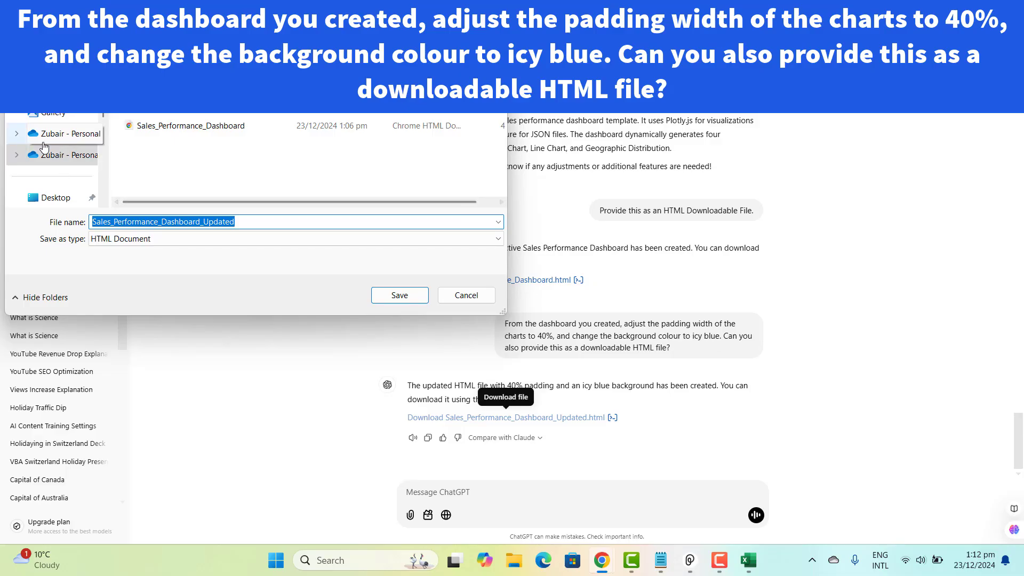
click(243, 220)
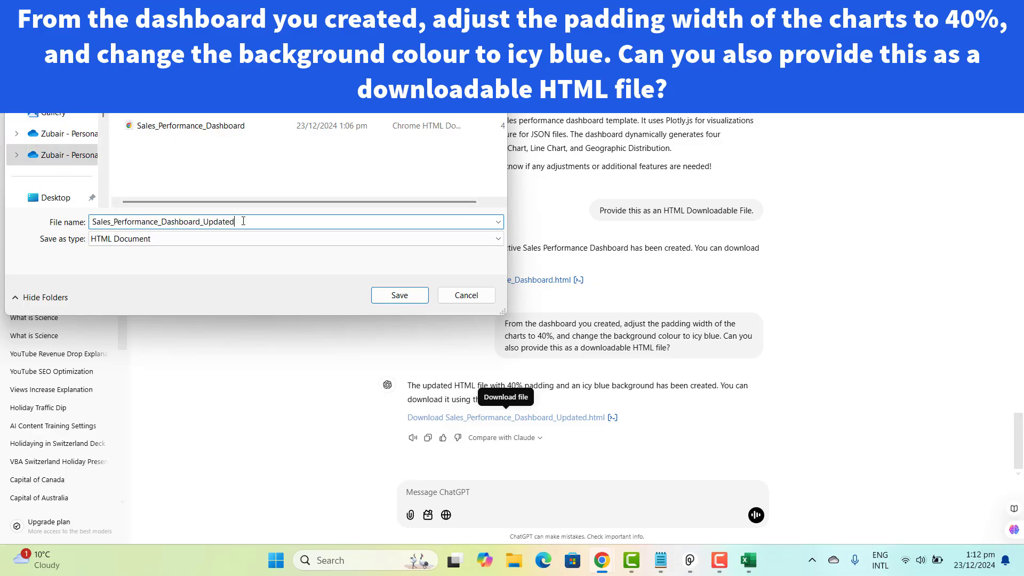
click(383, 295)
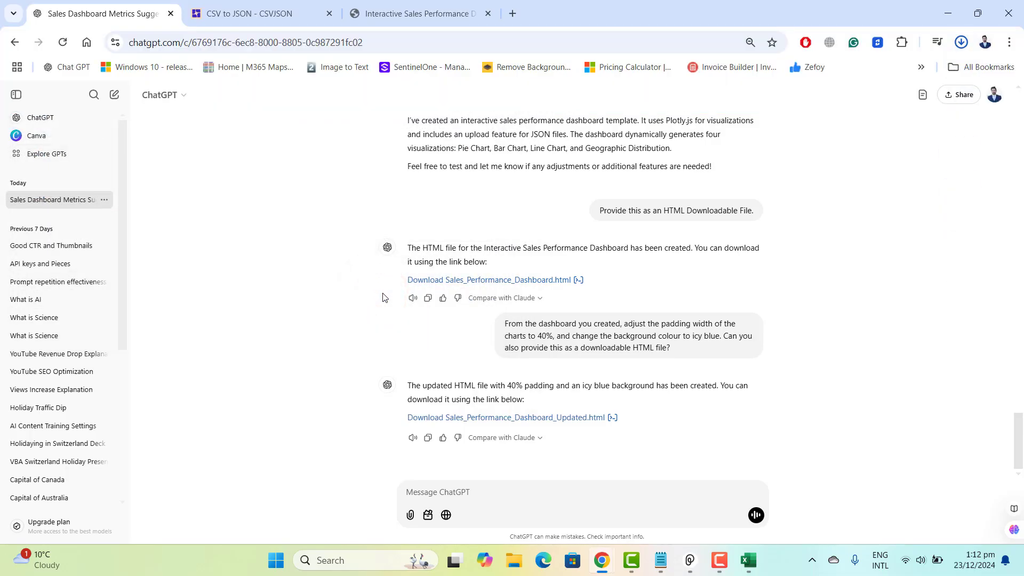
Close the old dashboard page, open the updated dashboard file from the desktop and load csvjson.json into it
click(422, 15)
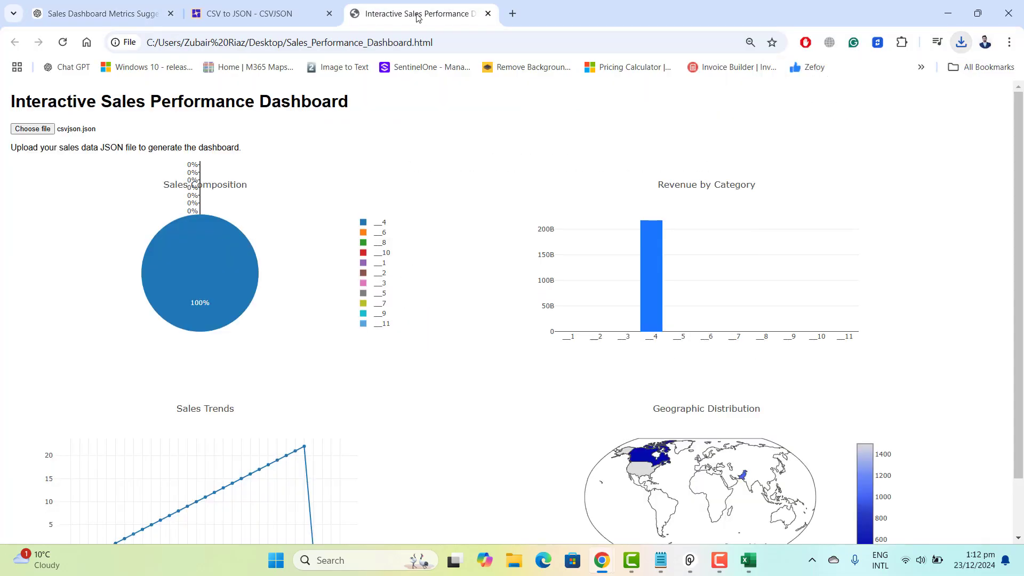
click(488, 14)
click(954, 6)
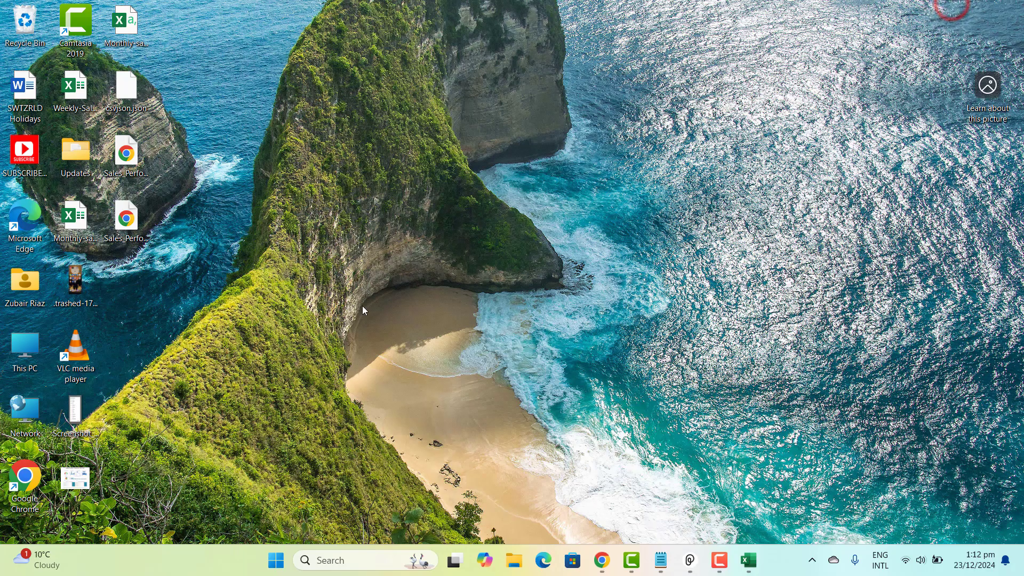
click(128, 231)
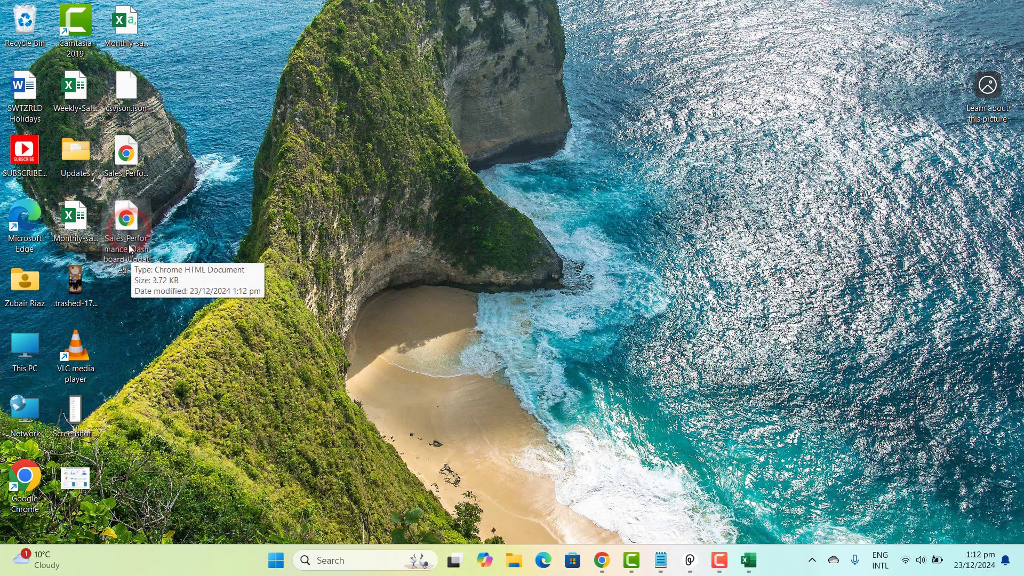
double_click(129, 234)
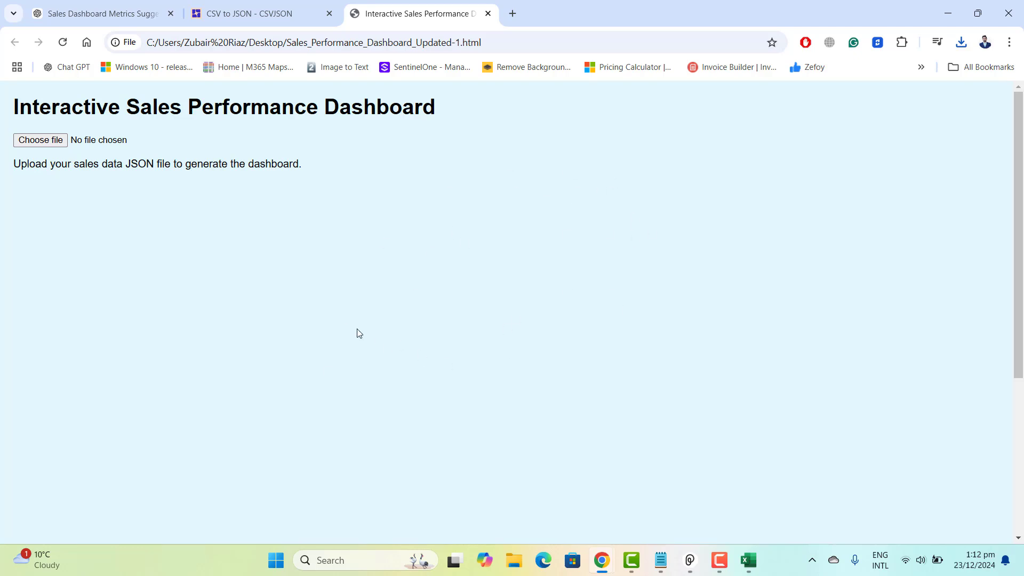
click(51, 139)
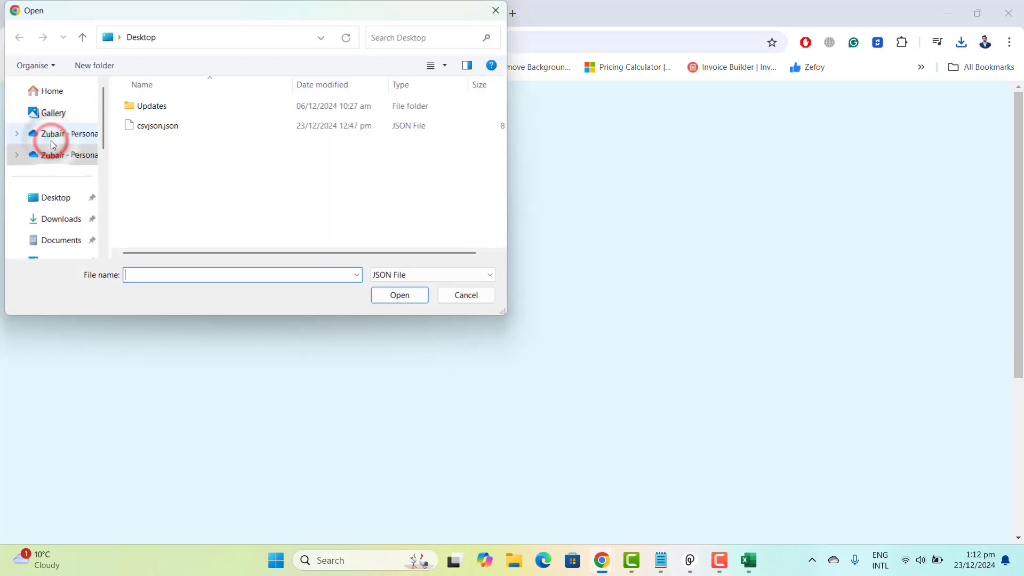
double_click(171, 129)
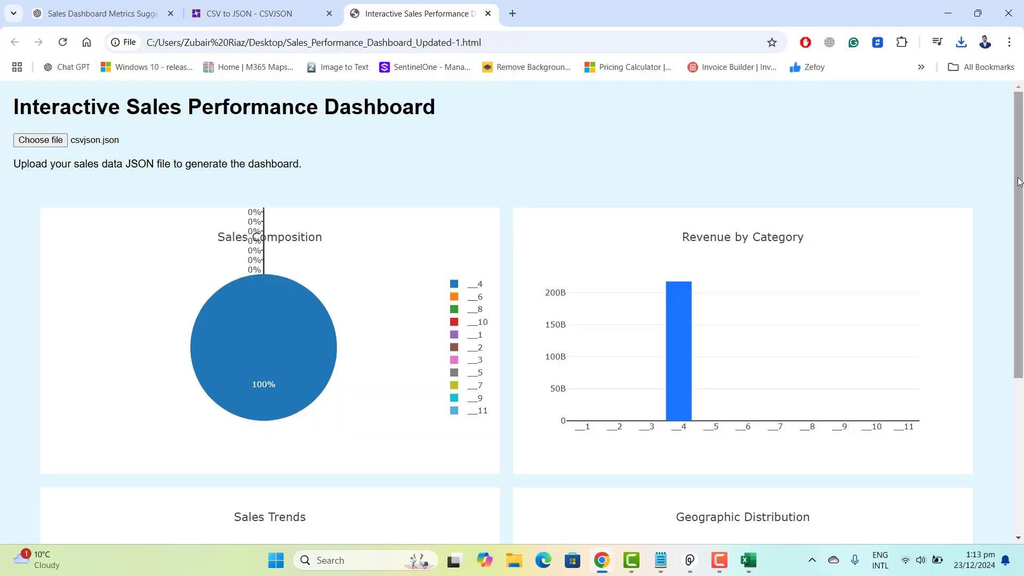